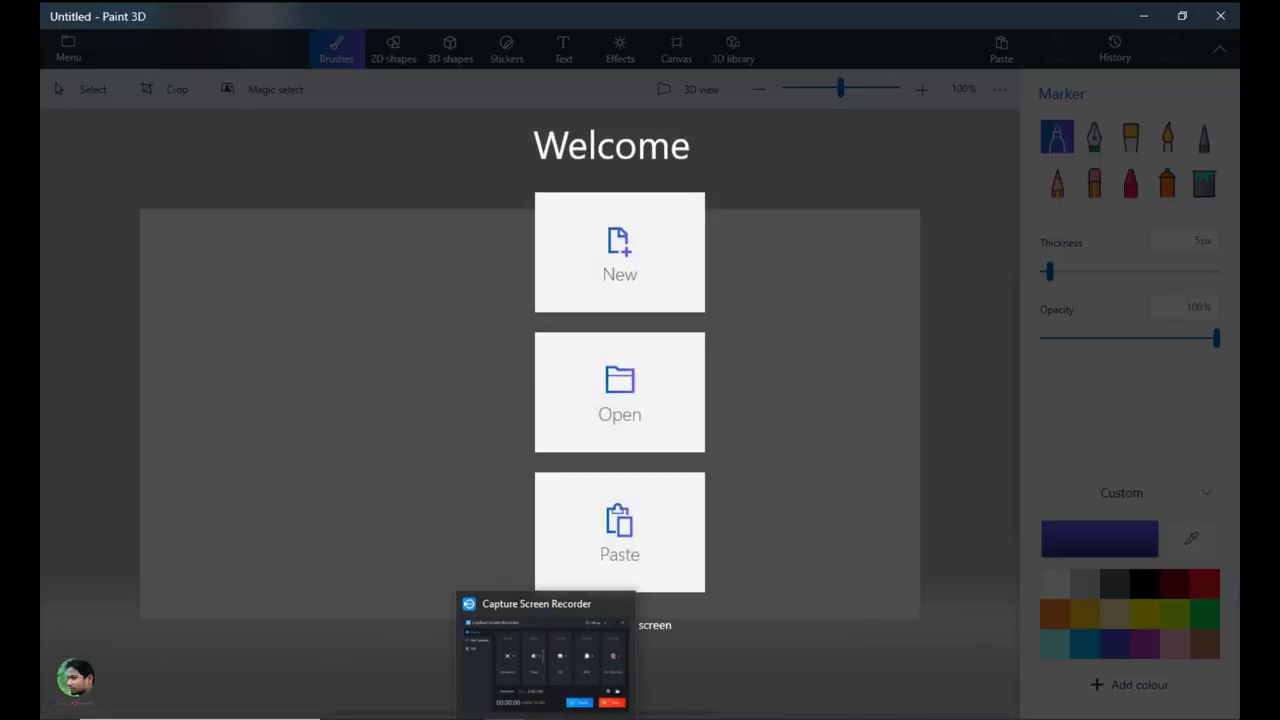
# Start a new drawing and resize its canvas to 1360 px wide by 768 px high.
pyautogui.click(646, 280)
pyautogui.click(678, 52)
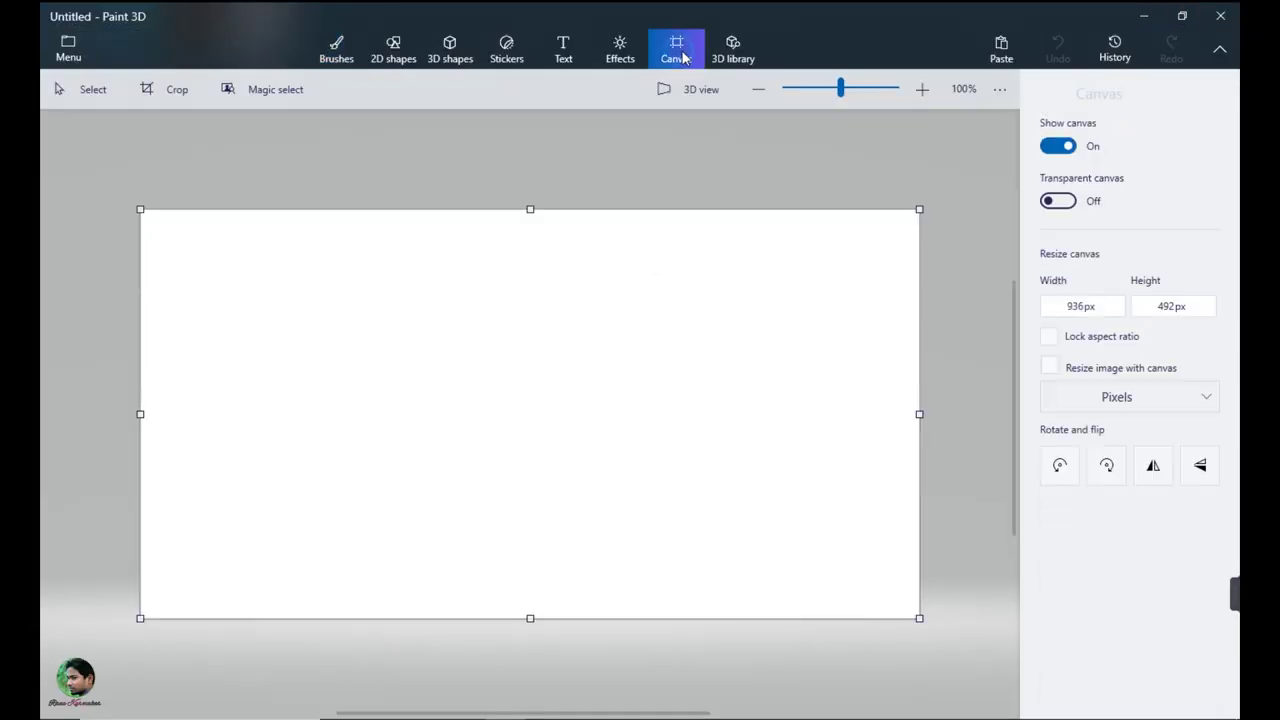
pyautogui.click(1064, 305)
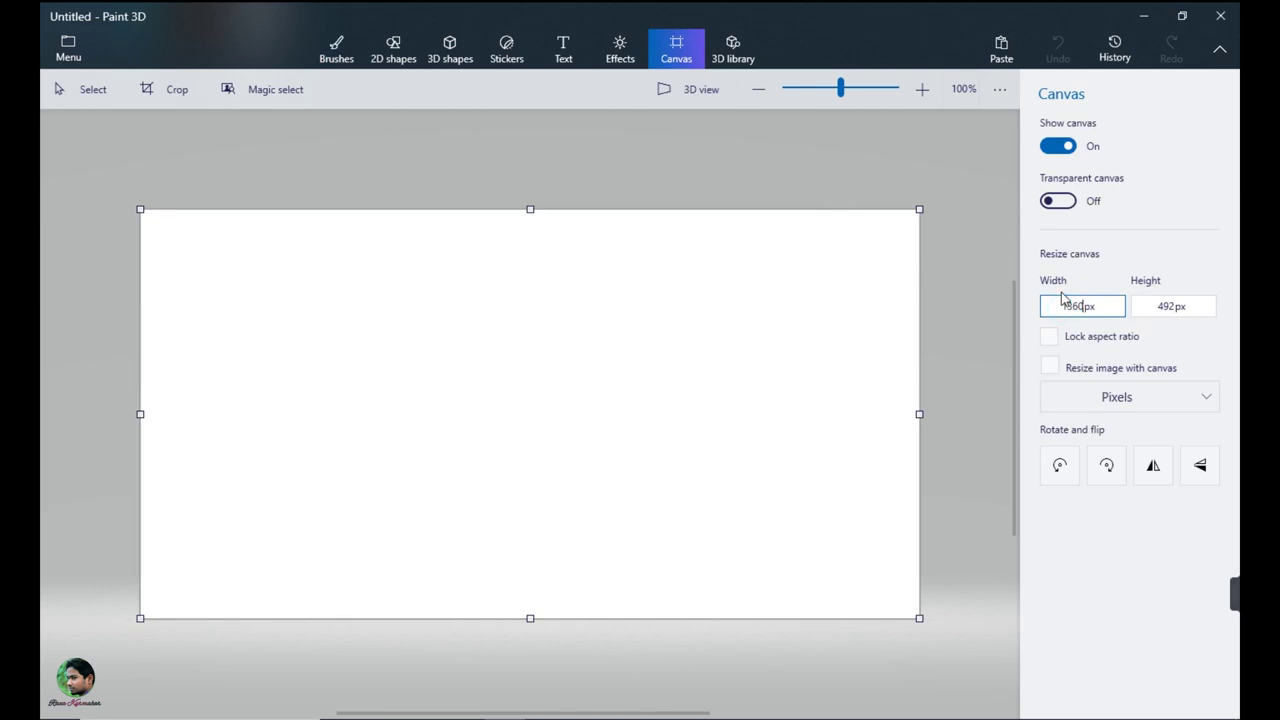
pyautogui.click(1138, 305)
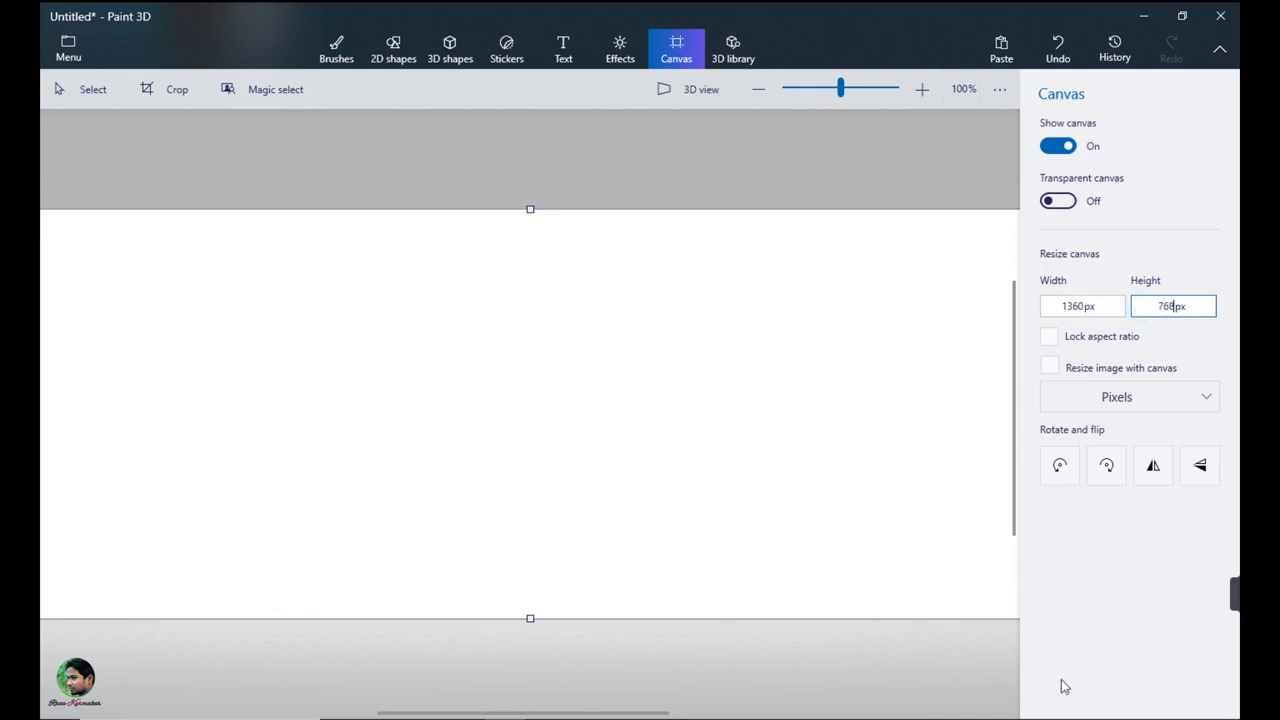
pyautogui.press('Return')
pyautogui.click(758, 89)
pyautogui.moveTo(1015, 330); pyautogui.dragTo(1010, 373)
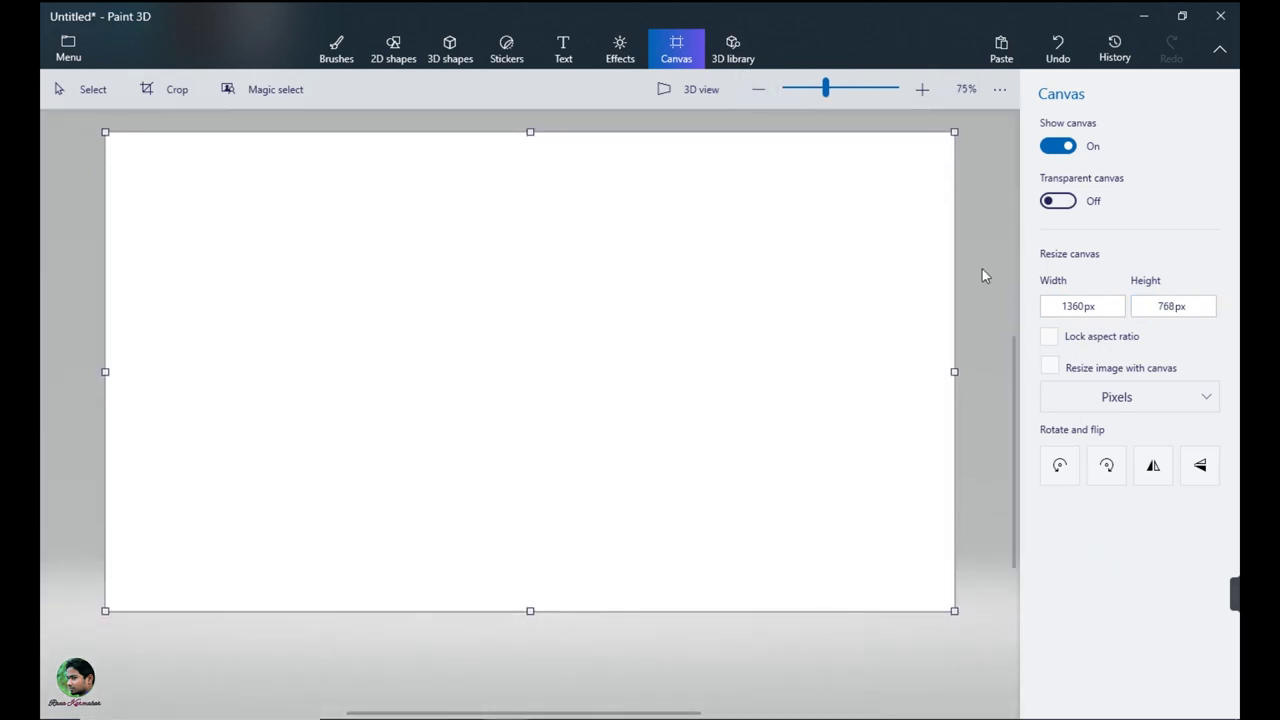
# Cover the whole canvas in a custom dark blue with the Spray can at 300 px thickness and 25% opacity.
pyautogui.click(350, 47)
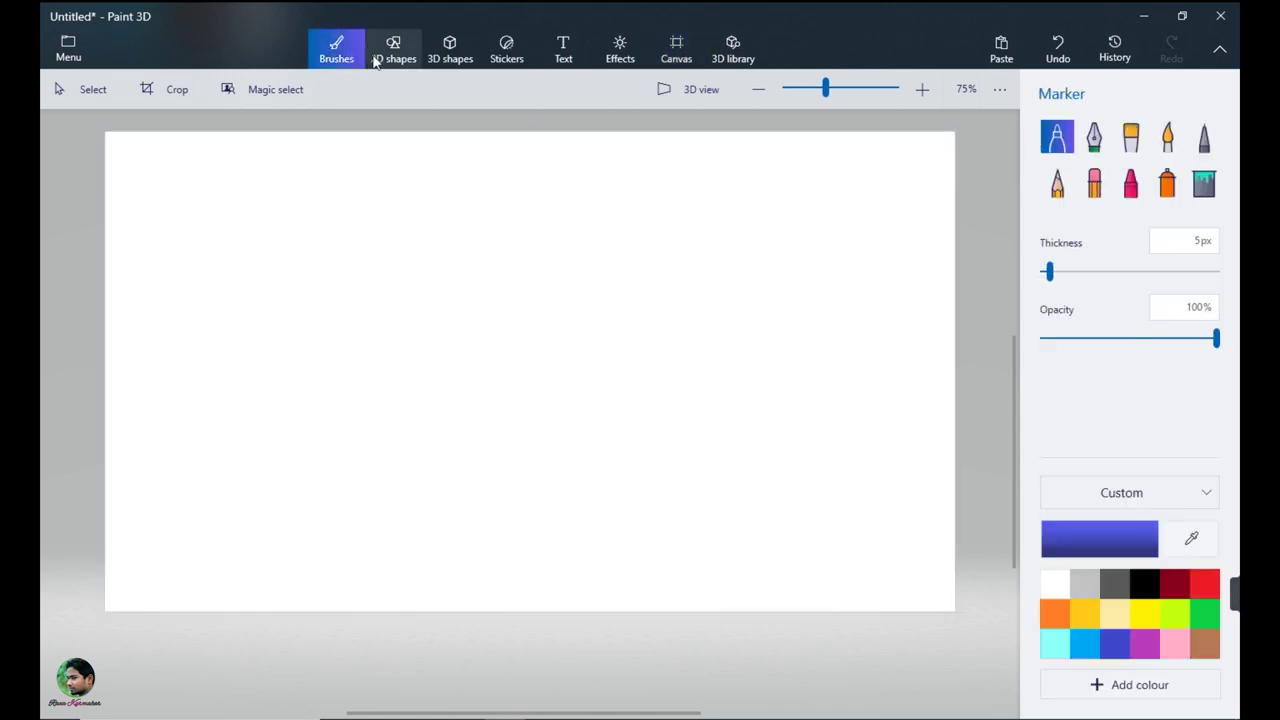
pyautogui.doubleClick(1084, 648)
pyautogui.moveTo(603, 484); pyautogui.dragTo(605, 483)
pyautogui.moveTo(655, 355); pyautogui.dragTo(658, 327)
pyautogui.click(551, 537)
pyautogui.click(1168, 190)
pyautogui.moveTo(1075, 272); pyautogui.dragTo(1217, 272)
pyautogui.moveTo(138, 160)
pyautogui.mouseDown()
pyautogui.moveTo(247, 146)
pyautogui.moveTo(114, 431)
pyautogui.moveTo(149, 517)
pyautogui.moveTo(389, 149)
pyautogui.moveTo(768, 146)
pyautogui.moveTo(414, 229)
pyautogui.moveTo(471, 271)
pyautogui.moveTo(204, 670)
pyautogui.moveTo(260, 426)
pyautogui.moveTo(474, 369)
pyautogui.moveTo(431, 440)
pyautogui.moveTo(280, 598)
pyautogui.moveTo(380, 323)
pyautogui.moveTo(711, 323)
pyautogui.moveTo(749, 394)
pyautogui.moveTo(552, 503)
pyautogui.moveTo(583, 417)
pyautogui.moveTo(603, 517)
pyautogui.moveTo(437, 537)
pyautogui.moveTo(670, 558)
pyautogui.moveTo(574, 480)
pyautogui.moveTo(749, 583)
pyautogui.moveTo(949, 483)
pyautogui.moveTo(930, 454)
pyautogui.moveTo(460, 323)
pyautogui.moveTo(597, 294)
pyautogui.mouseUp()
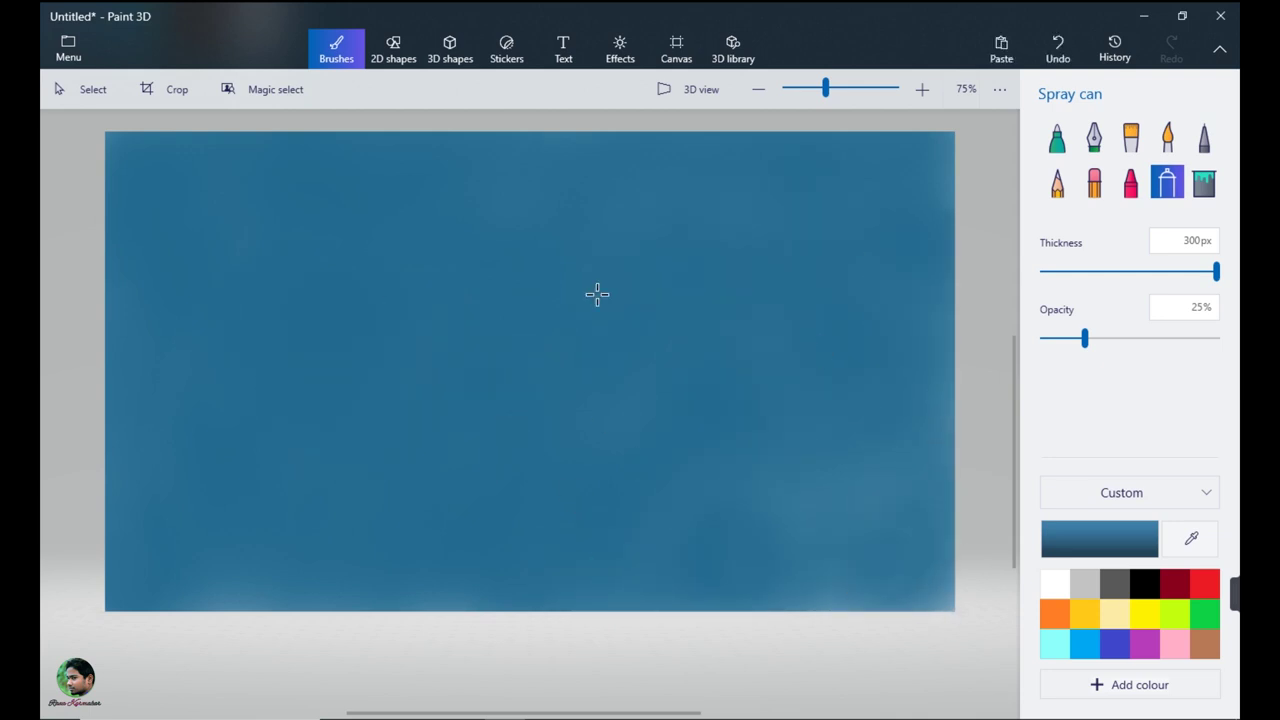
# Spray a soft round light-turquoise glow in the canvas's upper middle at 300 px thickness, with opacity lowered to about 2–3%.
pyautogui.click(1055, 643)
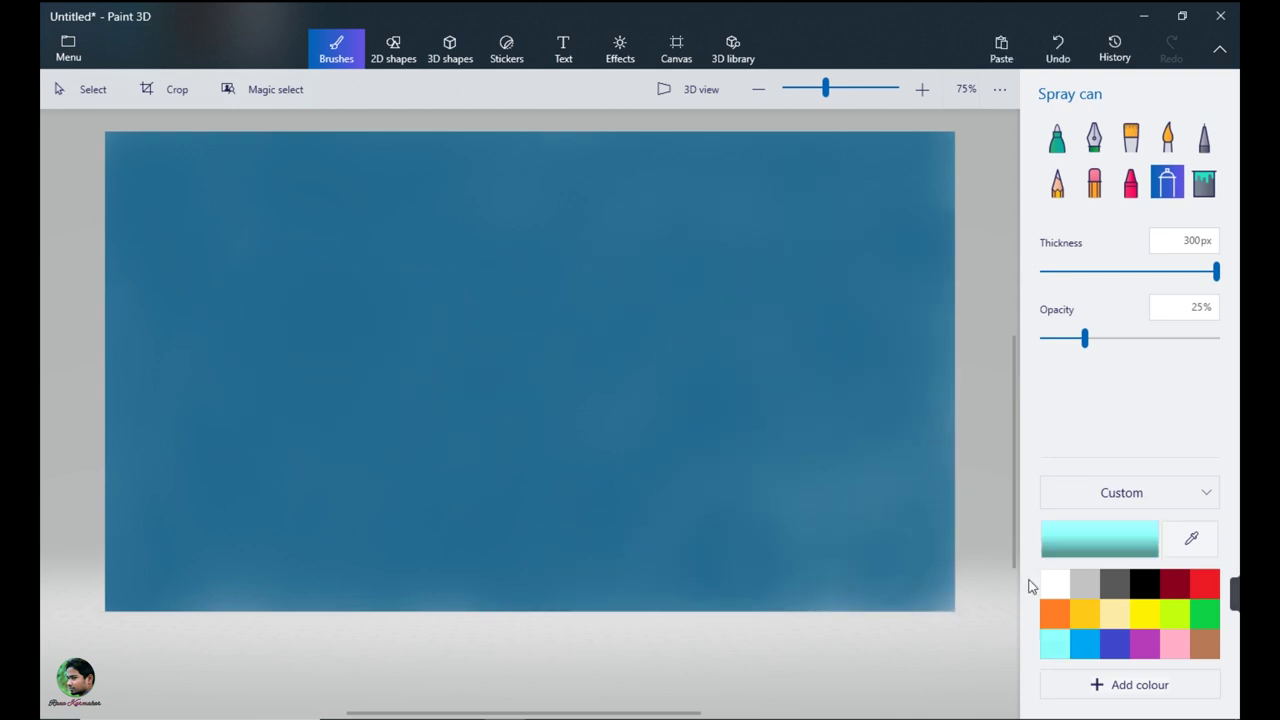
pyautogui.moveTo(1084, 338); pyautogui.dragTo(1049, 337)
pyautogui.moveTo(503, 289)
pyautogui.mouseDown()
pyautogui.moveTo(540, 280)
pyautogui.moveTo(494, 334)
pyautogui.moveTo(517, 337)
pyautogui.moveTo(580, 223)
pyautogui.moveTo(467, 237)
pyautogui.moveTo(457, 260)
pyautogui.moveTo(543, 363)
pyautogui.moveTo(629, 280)
pyautogui.moveTo(570, 226)
pyautogui.mouseUp()
pyautogui.moveTo(606, 307); pyautogui.dragTo(643, 245)
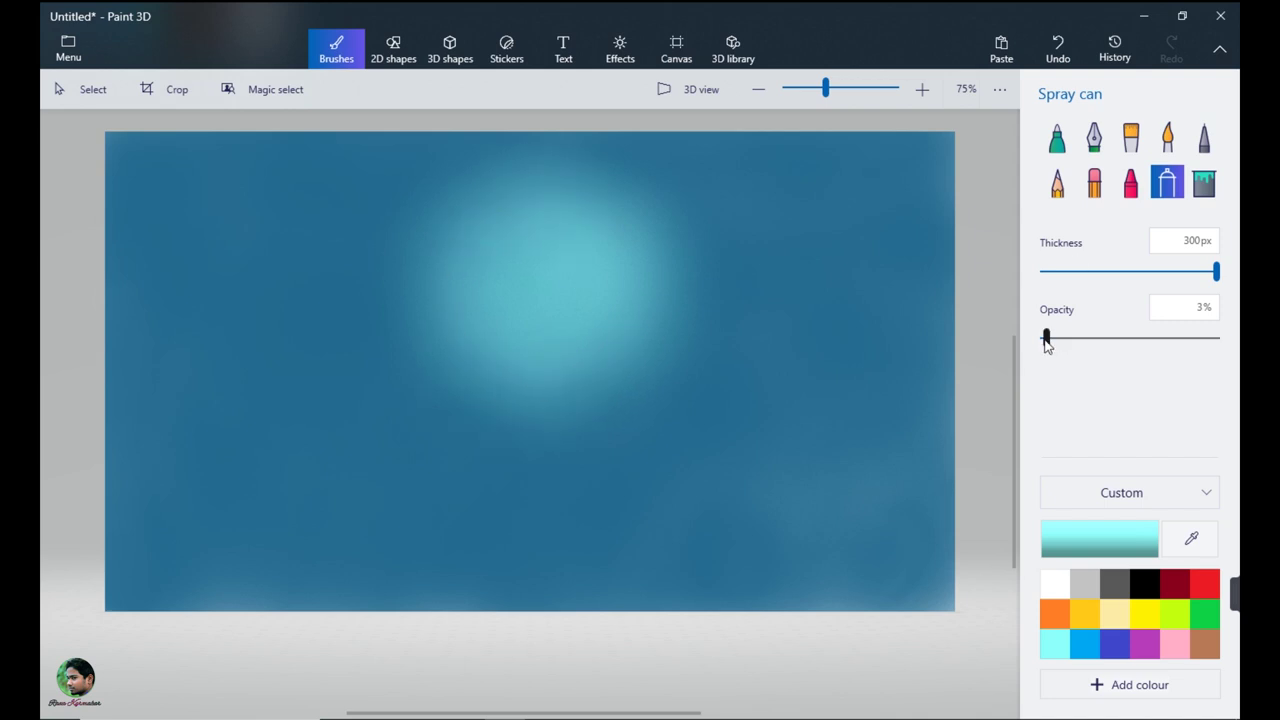
pyautogui.moveTo(639, 359)
pyautogui.mouseDown()
pyautogui.moveTo(476, 386)
pyautogui.moveTo(562, 418)
pyautogui.moveTo(460, 383)
pyautogui.mouseUp()
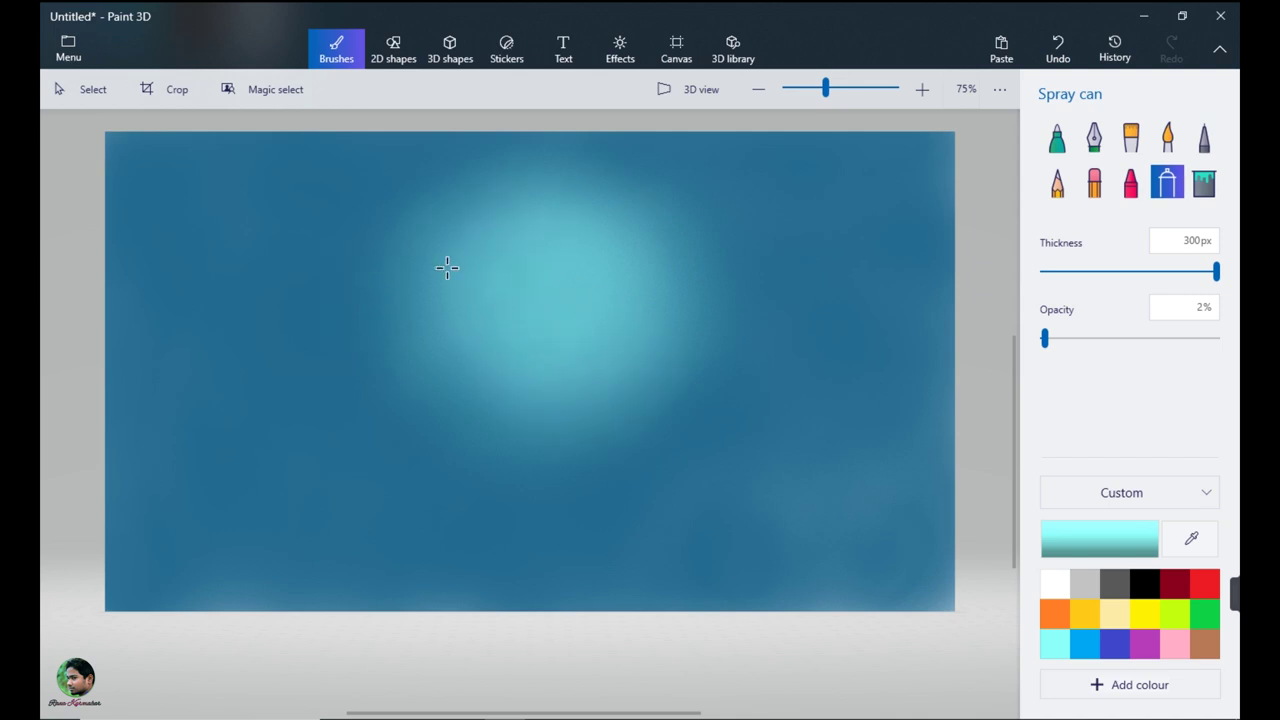
# Draw a solid white moon circle inside the glow and soften its edge with a 102 px white spray at 2% opacity.
pyautogui.click(393, 48)
pyautogui.moveTo(486, 244); pyautogui.dragTo(602, 357)
pyautogui.moveTo(555, 310); pyautogui.dragTo(553, 310)
pyautogui.click(1057, 169)
pyautogui.click(984, 231)
pyautogui.click(1057, 246)
pyautogui.click(986, 307)
pyautogui.moveTo(603, 360); pyautogui.dragTo(600, 356)
pyautogui.moveTo(549, 311); pyautogui.dragTo(553, 308)
pyautogui.click(697, 289)
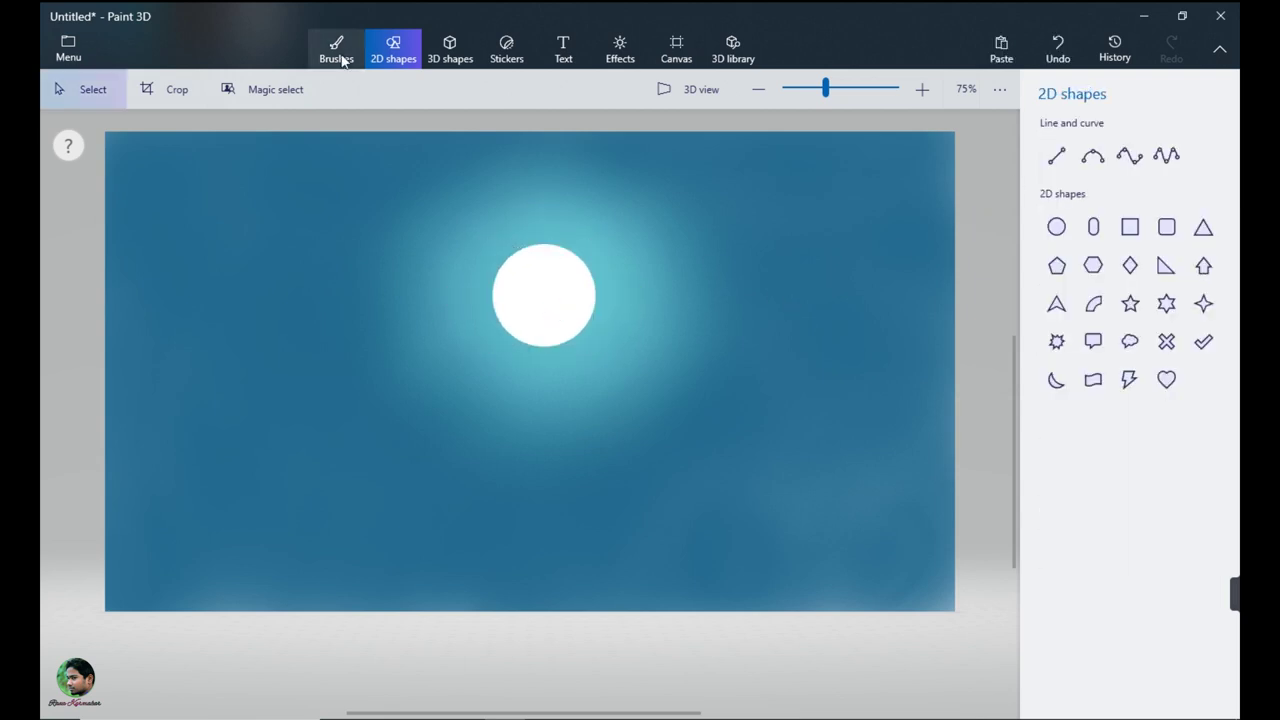
pyautogui.click(338, 50)
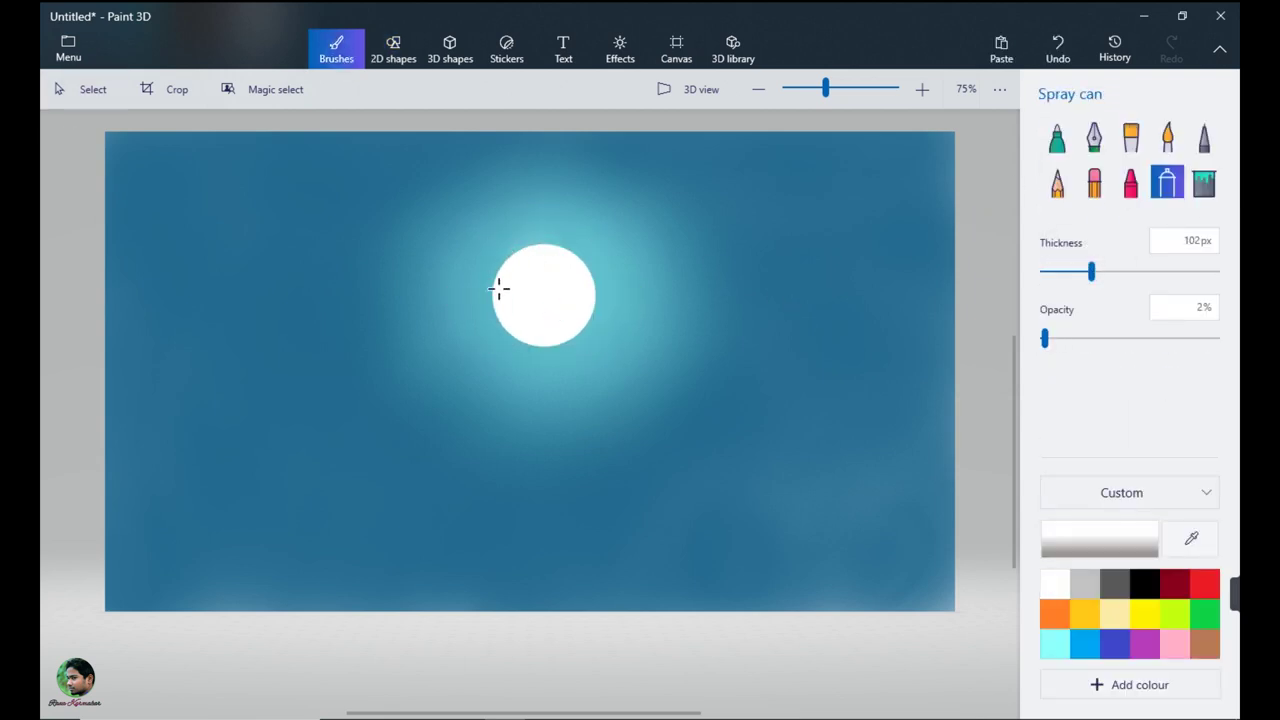
pyautogui.moveTo(518, 336)
pyautogui.mouseDown()
pyautogui.moveTo(570, 336)
pyautogui.moveTo(589, 312)
pyautogui.moveTo(591, 285)
pyautogui.moveTo(554, 247)
pyautogui.moveTo(500, 287)
pyautogui.moveTo(504, 270)
pyautogui.moveTo(496, 301)
pyautogui.moveTo(562, 333)
pyautogui.mouseUp()
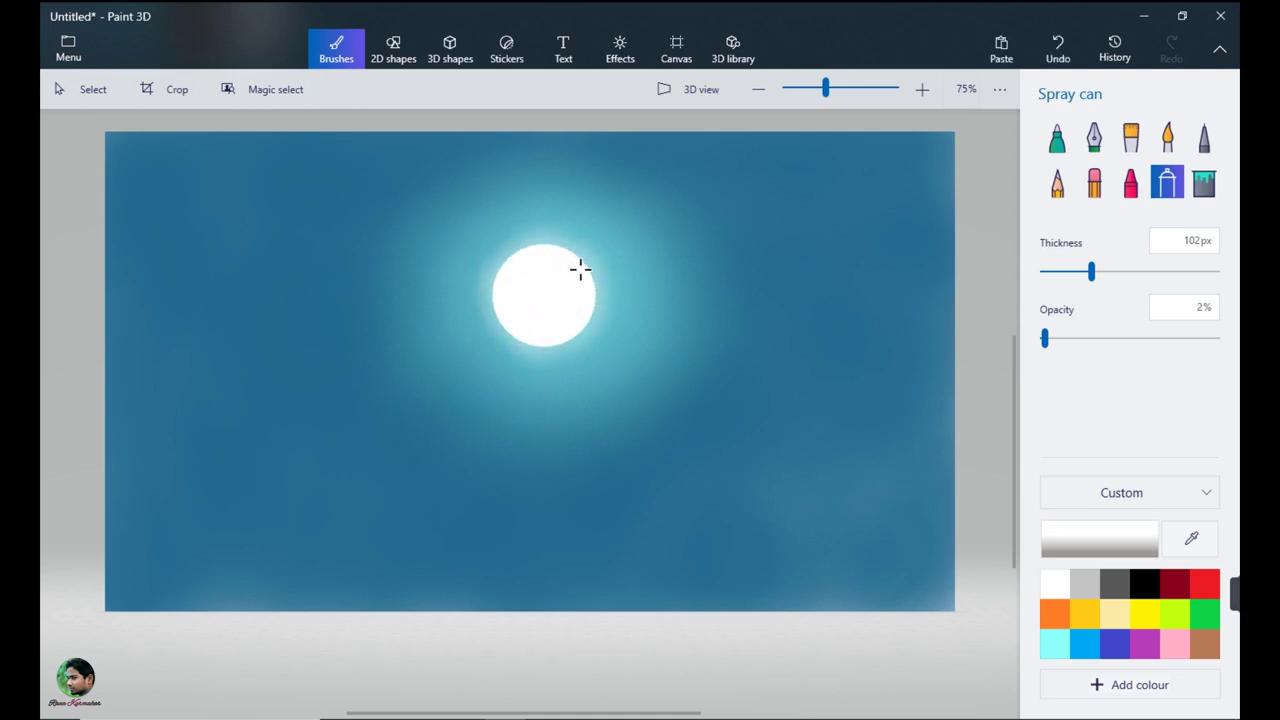
# Outline a low hill across the canvas's lower part with a 1 px Marker in a darker shade sampled from the background blue.
pyautogui.click(1190, 538)
pyautogui.click(887, 403)
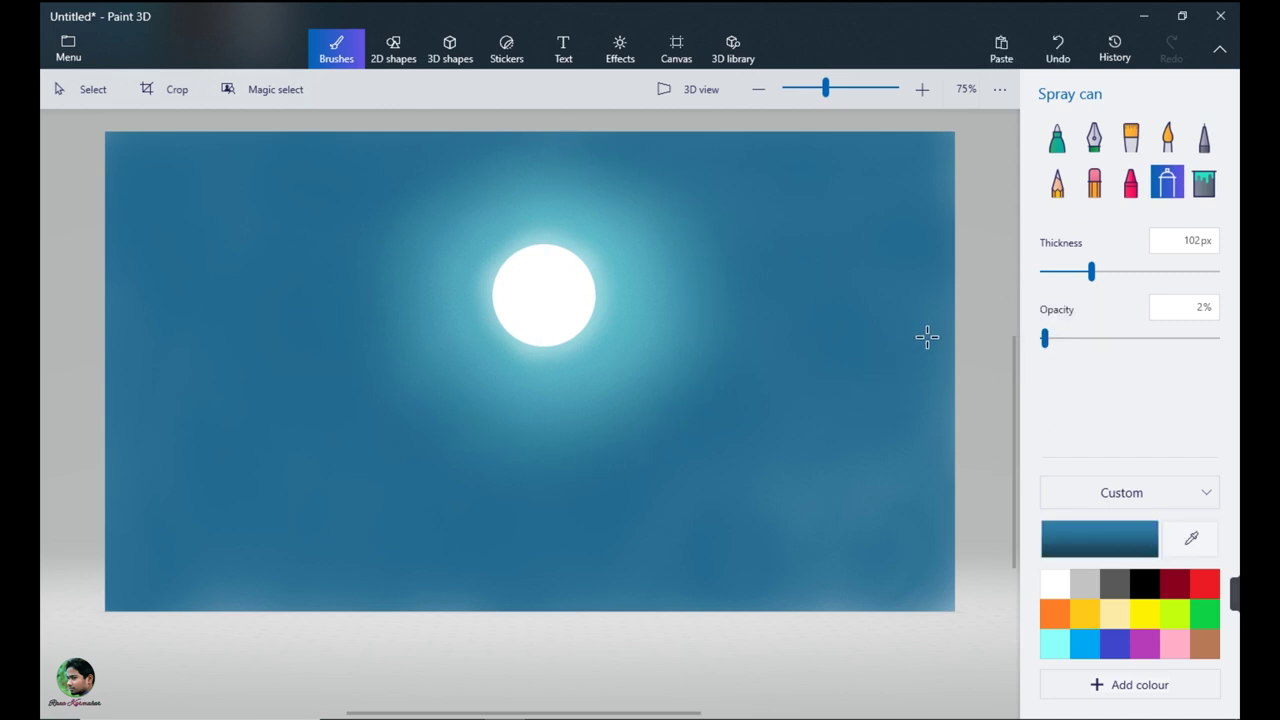
pyautogui.click(1057, 138)
pyautogui.click(1138, 538)
pyautogui.moveTo(644, 322); pyautogui.dragTo(648, 360)
pyautogui.click(552, 537)
pyautogui.moveTo(1048, 271); pyautogui.dragTo(1043, 276)
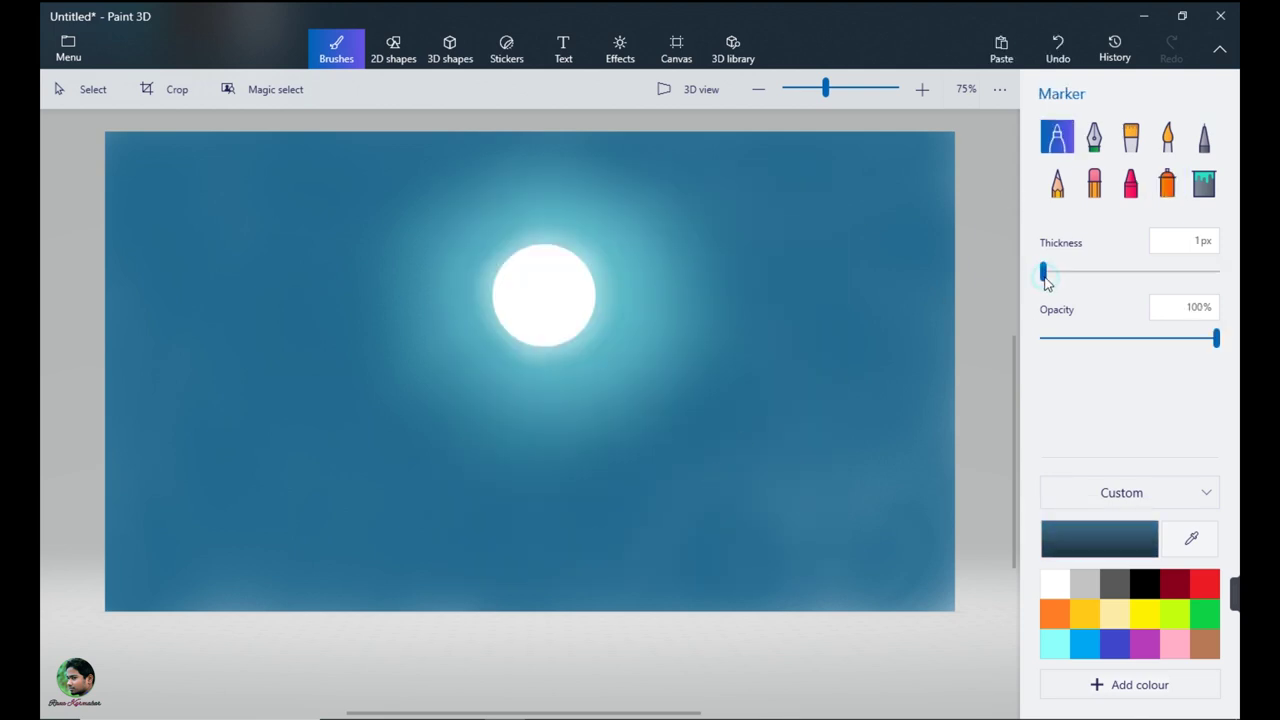
pyautogui.moveTo(106, 578)
pyautogui.mouseDown()
pyautogui.moveTo(180, 560)
pyautogui.moveTo(392, 543)
pyautogui.mouseUp()
pyautogui.moveTo(541, 549); pyautogui.dragTo(952, 565)
# Fill the area below the hill's outline with thicker Marker strokes in the same dark blue.
pyautogui.moveTo(1044, 271); pyautogui.dragTo(1057, 271)
pyautogui.moveTo(140, 589)
pyautogui.mouseDown()
pyautogui.moveTo(118, 580)
pyautogui.moveTo(337, 549)
pyautogui.moveTo(189, 566)
pyautogui.moveTo(240, 569)
pyautogui.moveTo(220, 600)
pyautogui.moveTo(280, 563)
pyautogui.moveTo(352, 563)
pyautogui.moveTo(391, 546)
pyautogui.moveTo(520, 551)
pyautogui.moveTo(429, 543)
pyautogui.moveTo(597, 551)
pyautogui.moveTo(379, 561)
pyautogui.moveTo(757, 551)
pyautogui.moveTo(957, 569)
pyautogui.moveTo(666, 556)
pyautogui.mouseUp()
pyautogui.moveTo(1057, 271); pyautogui.dragTo(1083, 271)
pyautogui.moveTo(225, 598)
pyautogui.mouseDown()
pyautogui.moveTo(269, 583)
pyautogui.moveTo(346, 597)
pyautogui.moveTo(440, 569)
pyautogui.moveTo(431, 603)
pyautogui.moveTo(587, 561)
pyautogui.moveTo(614, 577)
pyautogui.moveTo(829, 566)
pyautogui.moveTo(889, 594)
pyautogui.moveTo(679, 580)
pyautogui.moveTo(703, 603)
pyautogui.moveTo(349, 600)
pyautogui.mouseUp()
# Draw a row of small bare, branching bushes along the hill's crest beneath the moon with a 2 px Marker.
pyautogui.moveTo(1083, 271); pyautogui.dragTo(1045, 272)
pyautogui.moveTo(491, 544)
pyautogui.mouseDown()
pyautogui.moveTo(497, 505)
pyautogui.moveTo(496, 539)
pyautogui.moveTo(502, 512)
pyautogui.moveTo(501, 526)
pyautogui.moveTo(474, 518)
pyautogui.moveTo(491, 507)
pyautogui.moveTo(508, 544)
pyautogui.moveTo(495, 543)
pyautogui.moveTo(559, 545)
pyautogui.moveTo(518, 547)
pyautogui.moveTo(523, 521)
pyautogui.moveTo(526, 533)
pyautogui.moveTo(562, 519)
pyautogui.moveTo(539, 539)
pyautogui.mouseUp()
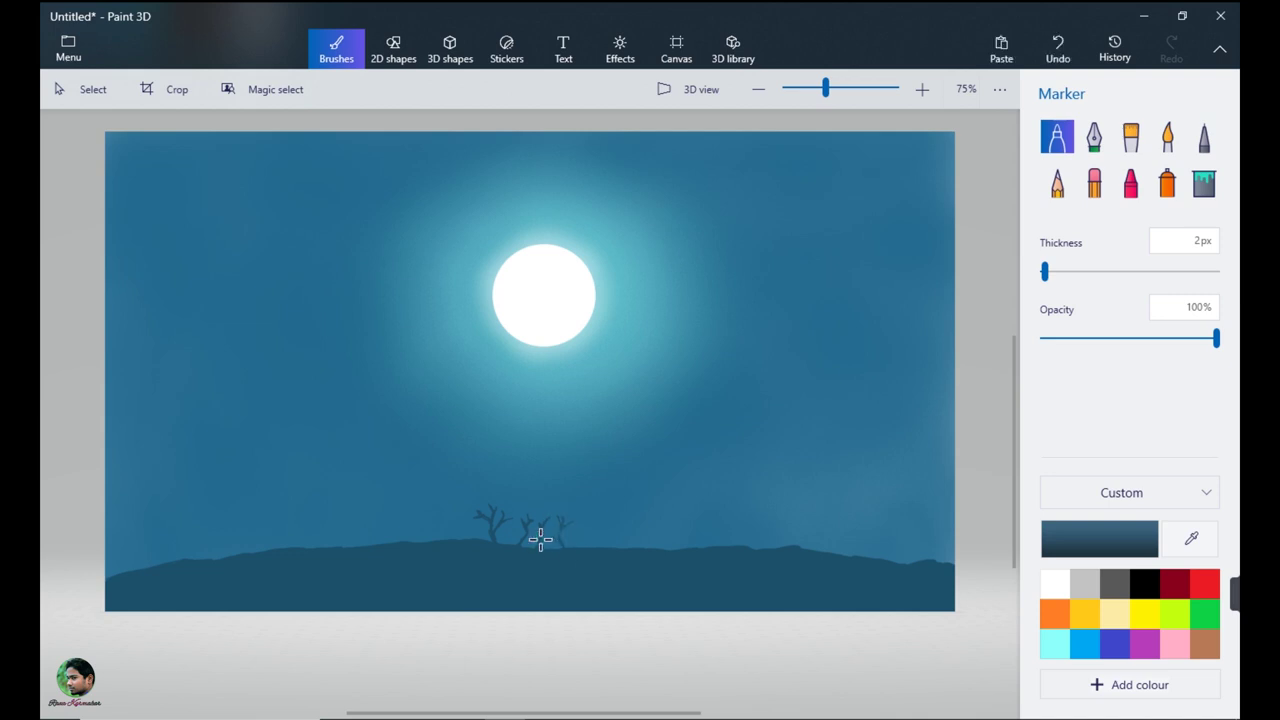
pyautogui.moveTo(557, 518); pyautogui.dragTo(560, 525)
pyautogui.moveTo(452, 505); pyautogui.dragTo(458, 528)
pyautogui.moveTo(605, 515); pyautogui.dragTo(590, 535)
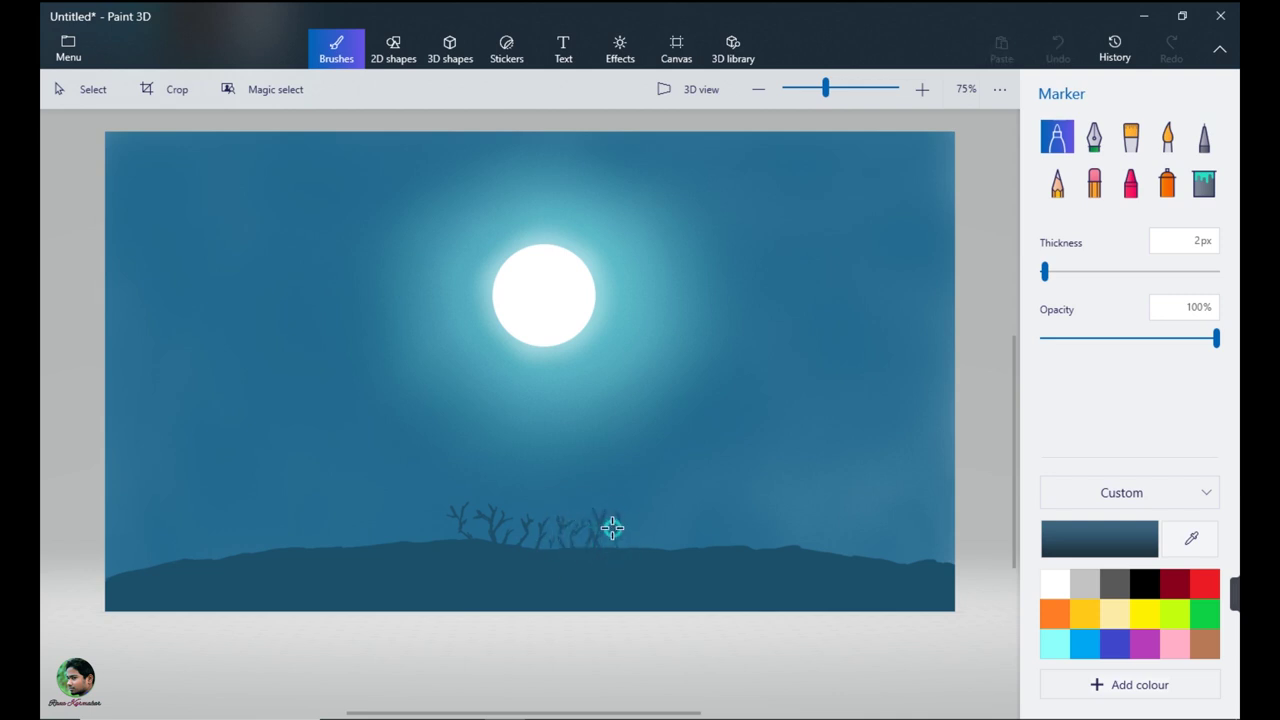
pyautogui.moveTo(618, 505)
pyautogui.mouseDown()
pyautogui.moveTo(619, 546)
pyautogui.moveTo(596, 542)
pyautogui.moveTo(638, 524)
pyautogui.mouseUp()
pyautogui.moveTo(441, 505); pyautogui.dragTo(440, 535)
pyautogui.moveTo(667, 510); pyautogui.dragTo(657, 550)
pyautogui.moveTo(470, 527)
pyautogui.mouseDown()
pyautogui.moveTo(656, 548)
pyautogui.moveTo(529, 539)
pyautogui.moveTo(679, 508)
pyautogui.moveTo(686, 549)
pyautogui.mouseUp()
pyautogui.moveTo(691, 501); pyautogui.dragTo(683, 546)
pyautogui.moveTo(421, 482)
pyautogui.mouseDown()
pyautogui.moveTo(420, 529)
pyautogui.moveTo(421, 512)
pyautogui.mouseUp()
pyautogui.moveTo(412, 498)
pyautogui.mouseDown()
pyautogui.moveTo(423, 537)
pyautogui.moveTo(412, 533)
pyautogui.mouseUp()
pyautogui.moveTo(668, 548); pyautogui.dragTo(680, 541)
pyautogui.moveTo(698, 489)
pyautogui.mouseDown()
pyautogui.moveTo(703, 545)
pyautogui.moveTo(704, 517)
pyautogui.mouseUp()
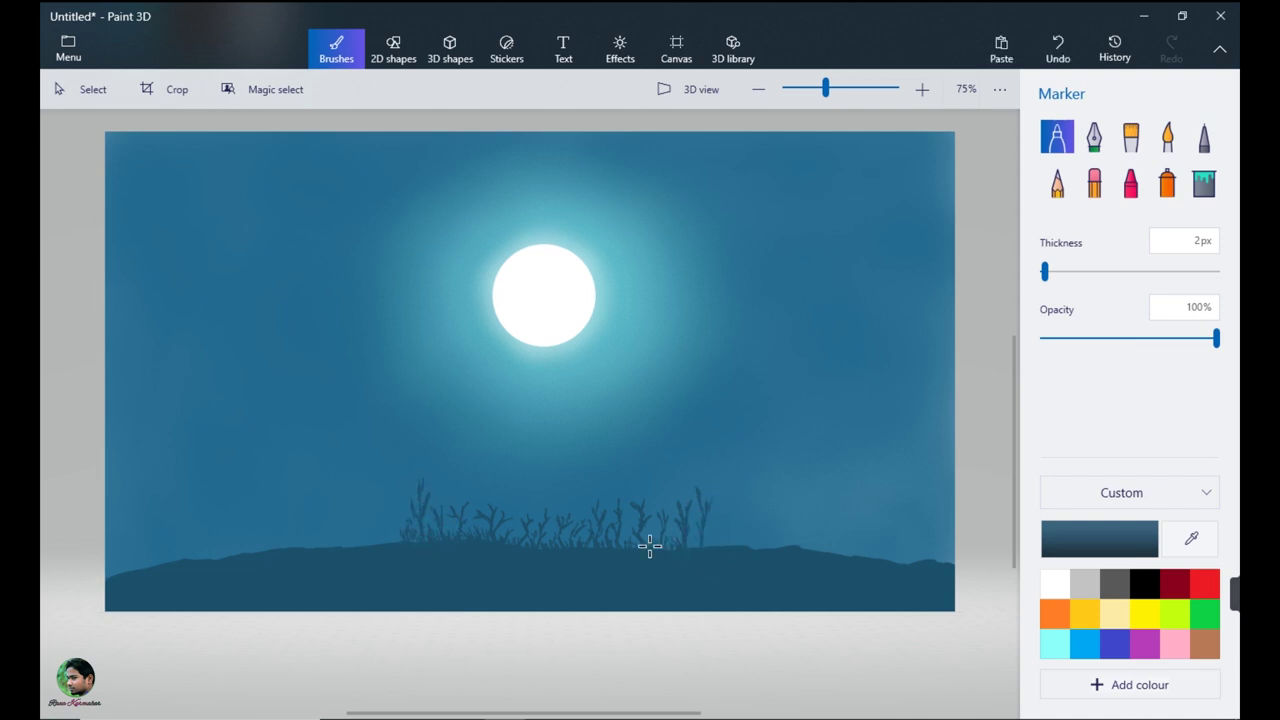
# Spray a faint lighter-blue mist over the middle of the hill at 102 px thickness and 2% opacity.
pyautogui.click(1167, 182)
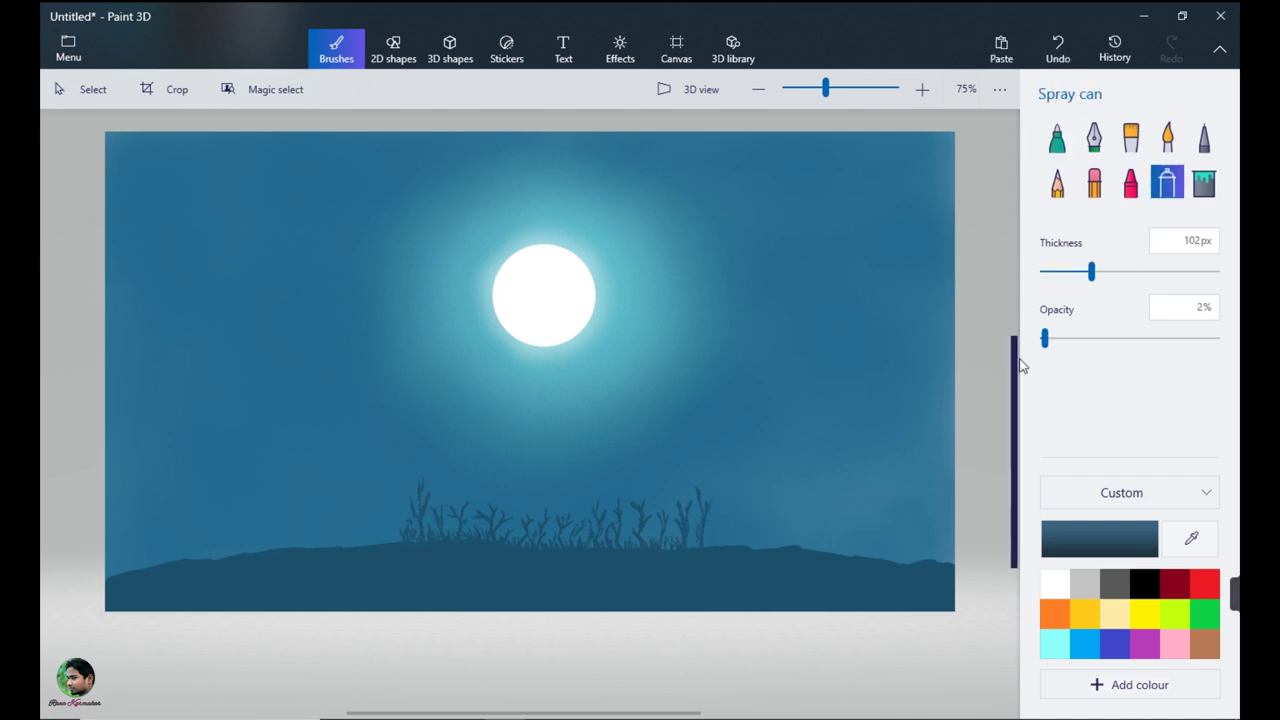
pyautogui.moveTo(440, 598); pyautogui.dragTo(652, 582)
pyautogui.moveTo(553, 590)
pyautogui.mouseDown()
pyautogui.moveTo(371, 586)
pyautogui.moveTo(554, 563)
pyautogui.moveTo(733, 570)
pyautogui.mouseUp()
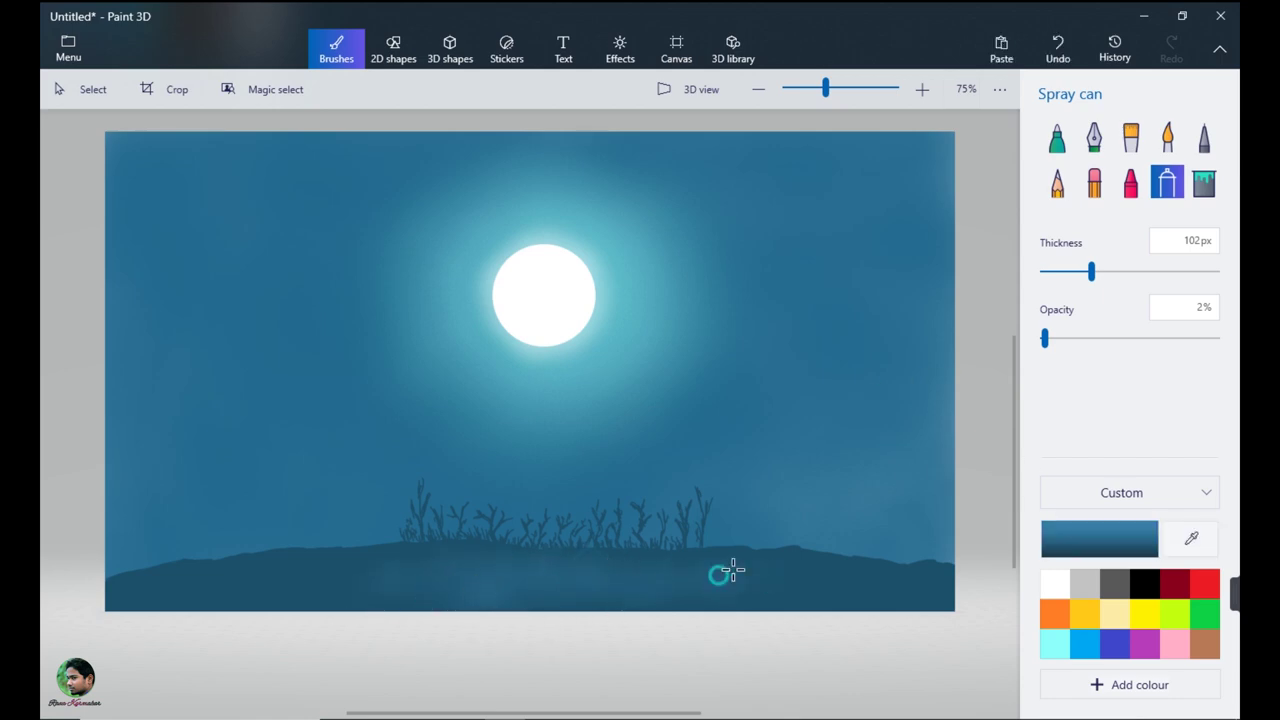
# Outline and fill a darker blue ground layer in front of the hill with the Marker, increasing its thickness to 10 px.
pyautogui.click(1057, 137)
pyautogui.click(1097, 541)
pyautogui.moveTo(662, 362); pyautogui.dragTo(658, 367)
pyautogui.click(591, 545)
pyautogui.moveTo(107, 586); pyautogui.dragTo(472, 567)
pyautogui.moveTo(1045, 271); pyautogui.dragTo(1049, 271)
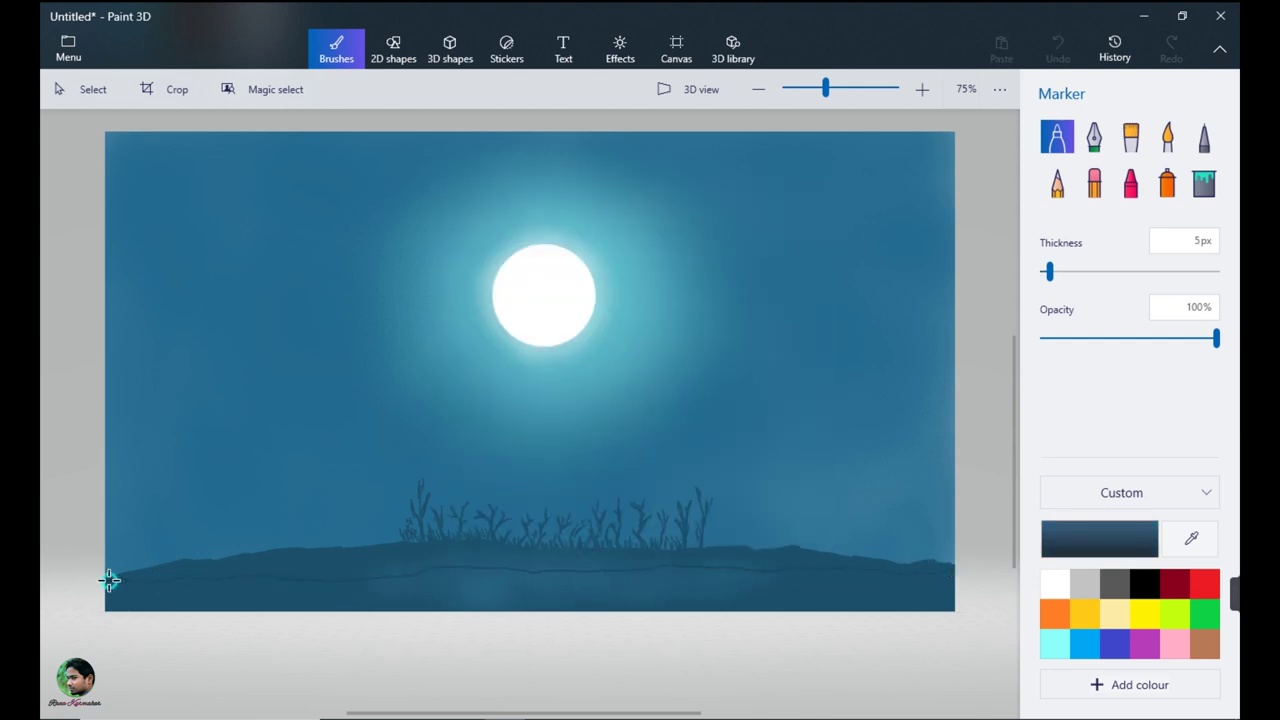
pyautogui.moveTo(342, 583)
pyautogui.mouseDown()
pyautogui.moveTo(446, 568)
pyautogui.moveTo(914, 577)
pyautogui.mouseUp()
pyautogui.moveTo(1049, 271); pyautogui.dragTo(1059, 271)
pyautogui.moveTo(121, 588)
pyautogui.mouseDown()
pyautogui.moveTo(117, 603)
pyautogui.moveTo(223, 589)
pyautogui.moveTo(291, 606)
pyautogui.moveTo(405, 574)
pyautogui.moveTo(295, 611)
pyautogui.moveTo(460, 554)
pyautogui.moveTo(446, 603)
pyautogui.moveTo(691, 574)
pyautogui.moveTo(563, 594)
pyautogui.moveTo(825, 574)
pyautogui.moveTo(946, 583)
pyautogui.moveTo(814, 600)
pyautogui.moveTo(950, 585)
pyautogui.moveTo(733, 602)
pyautogui.mouseUp()
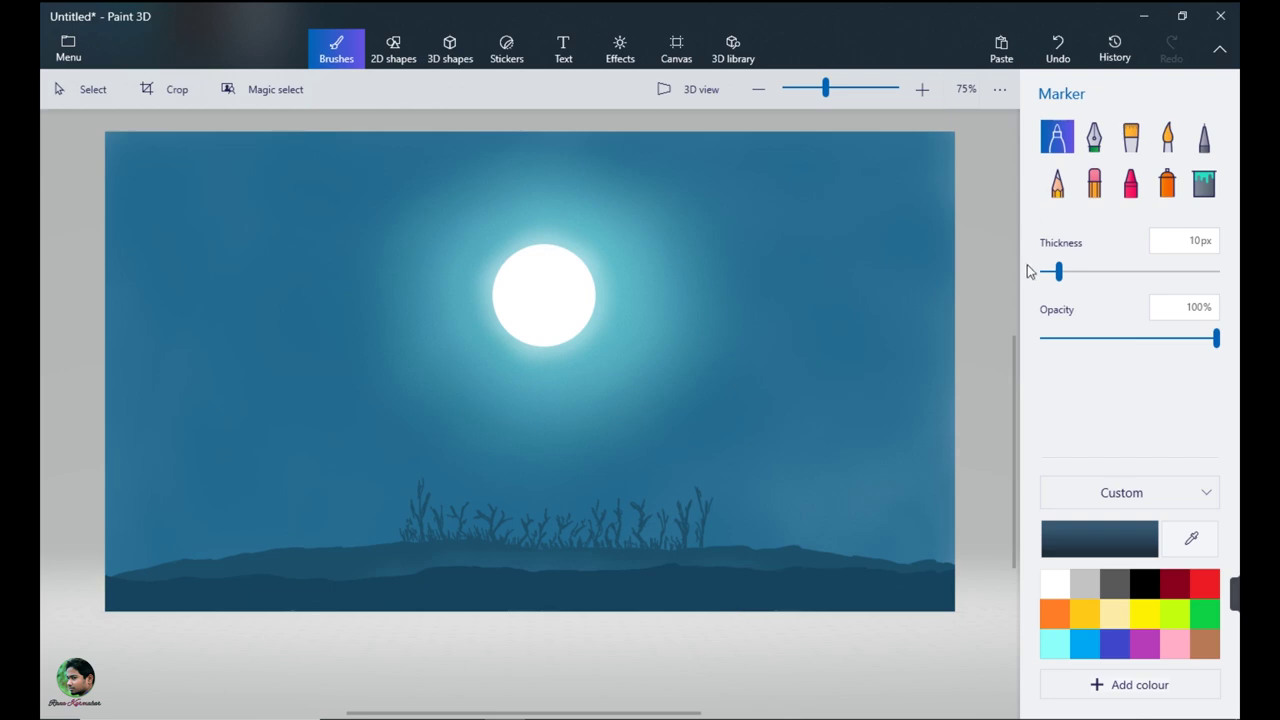
# Draw a tall dark blue tree trunk left of the moon with an 18 px Marker and add a thinner branch.
pyautogui.moveTo(1058, 270); pyautogui.dragTo(1073, 270)
pyautogui.moveTo(248, 553)
pyautogui.mouseDown()
pyautogui.moveTo(228, 134)
pyautogui.moveTo(251, 560)
pyautogui.moveTo(224, 410)
pyautogui.mouseUp()
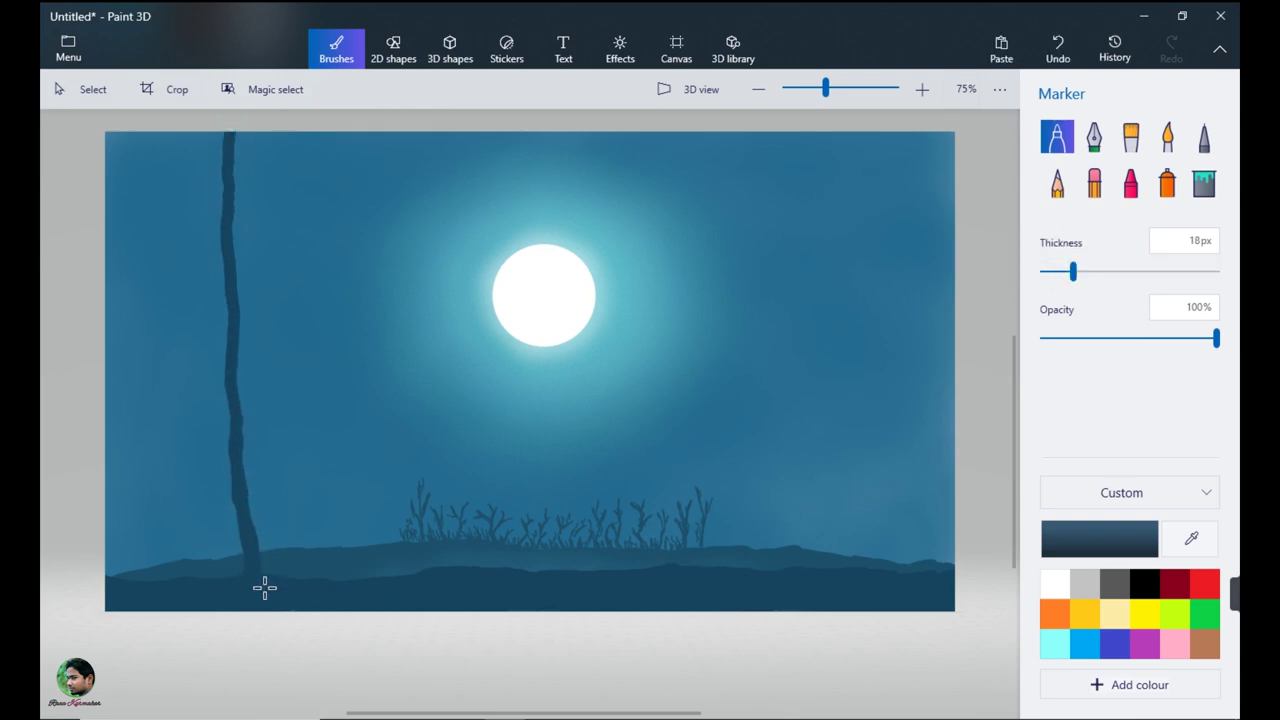
pyautogui.moveTo(267, 581)
pyautogui.mouseDown()
pyautogui.moveTo(237, 331)
pyautogui.moveTo(242, 456)
pyautogui.moveTo(266, 556)
pyautogui.mouseUp()
pyautogui.moveTo(1073, 272); pyautogui.dragTo(1055, 273)
pyautogui.moveTo(240, 317); pyautogui.dragTo(254, 130)
# Draw another tall trunk near the canvas's left edge and add a thin branch with a 6 px Marker.
pyautogui.moveTo(1055, 271); pyautogui.dragTo(1072, 271)
pyautogui.moveTo(137, 580)
pyautogui.mouseDown()
pyautogui.moveTo(143, 280)
pyautogui.moveTo(150, 600)
pyautogui.mouseUp()
pyautogui.moveTo(1072, 271); pyautogui.dragTo(1051, 271)
pyautogui.moveTo(134, 440); pyautogui.dragTo(106, 198)
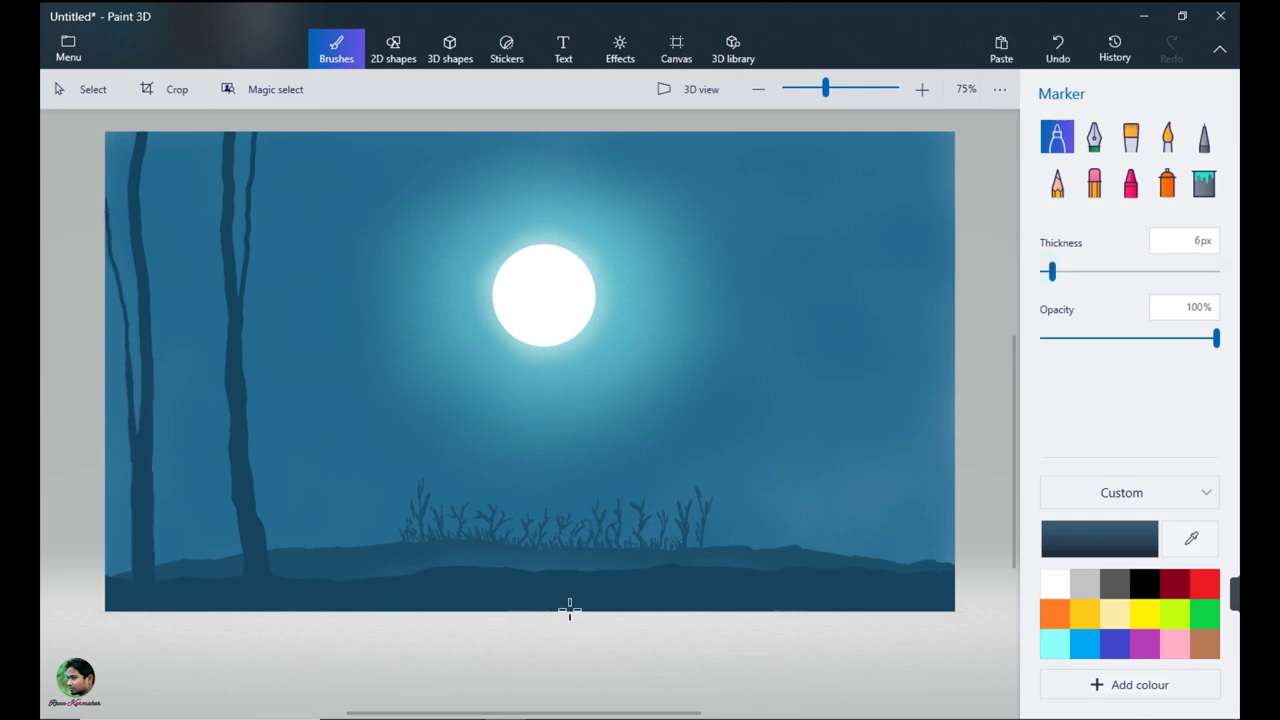
# Draw a tall trunk right of the moon with a 21 px Marker and add a thin forked branch reaching toward the moon.
pyautogui.moveTo(1051, 271); pyautogui.dragTo(1078, 271)
pyautogui.moveTo(738, 567); pyautogui.dragTo(721, 488)
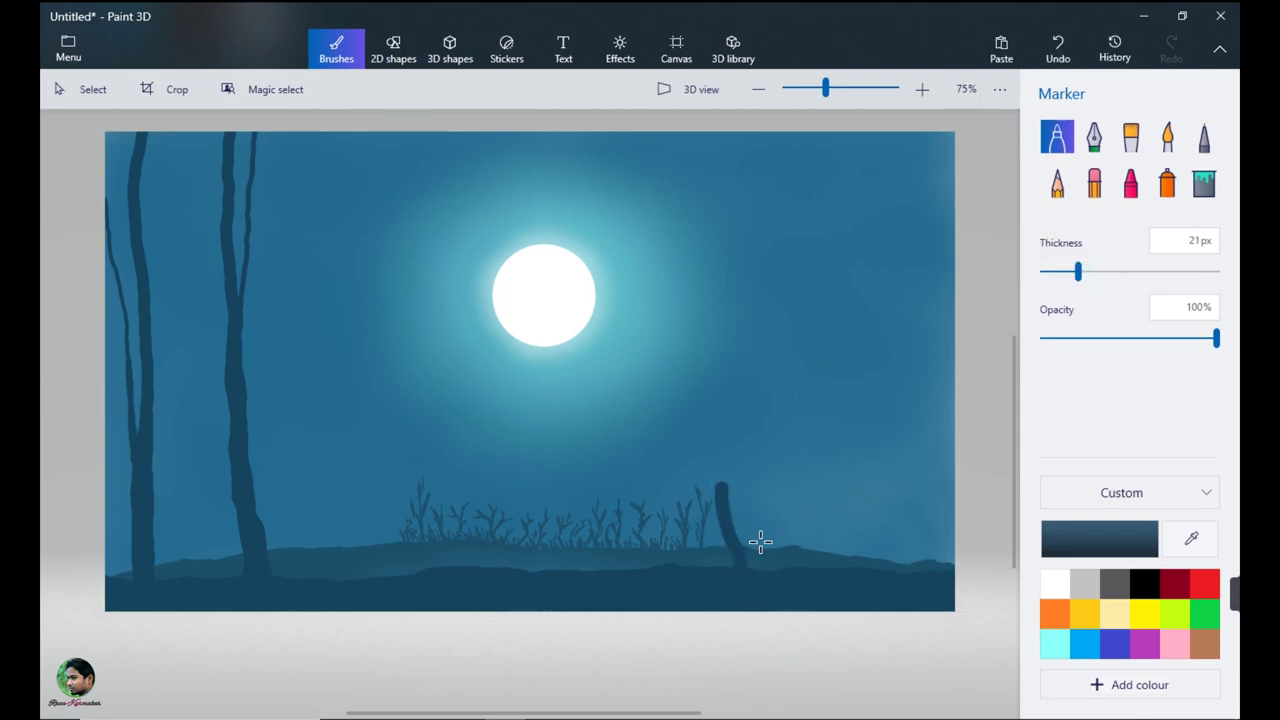
pyautogui.hotkey('ctrl', 'z')
pyautogui.moveTo(737, 569)
pyautogui.mouseDown()
pyautogui.moveTo(762, 135)
pyautogui.moveTo(747, 558)
pyautogui.mouseUp()
pyautogui.moveTo(740, 448); pyautogui.dragTo(742, 355)
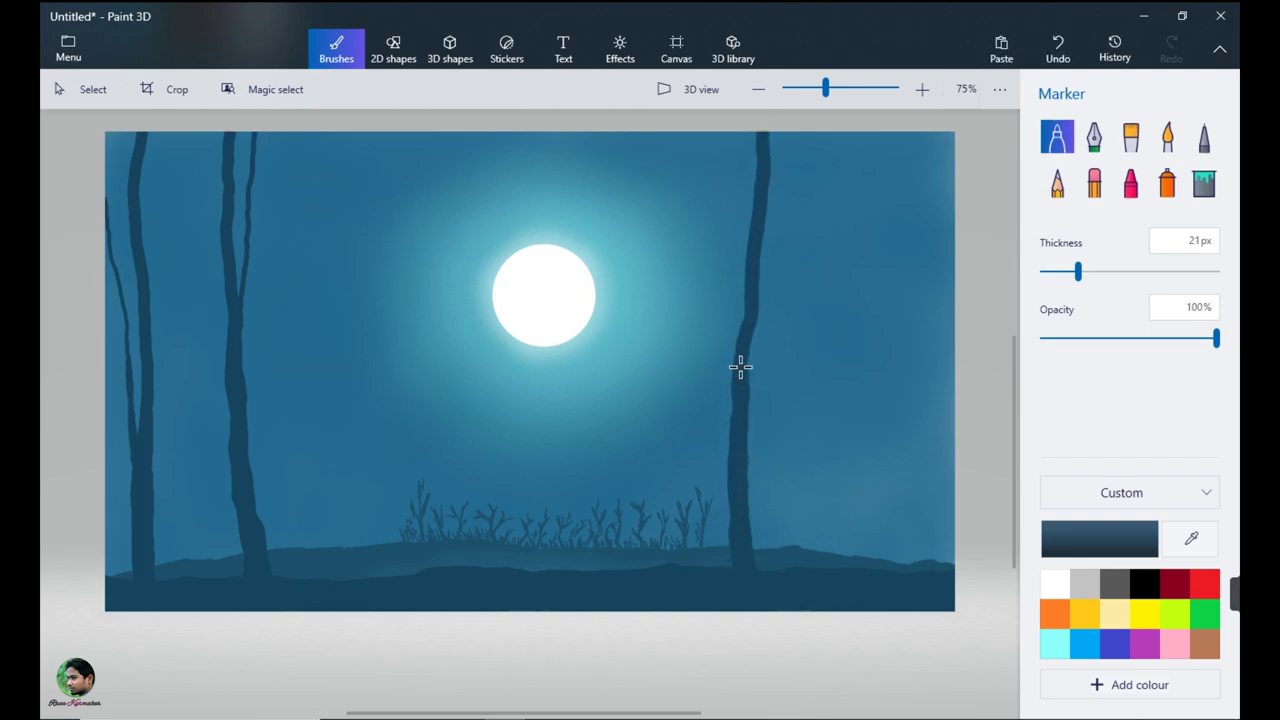
pyautogui.moveTo(1078, 271); pyautogui.dragTo(1046, 271)
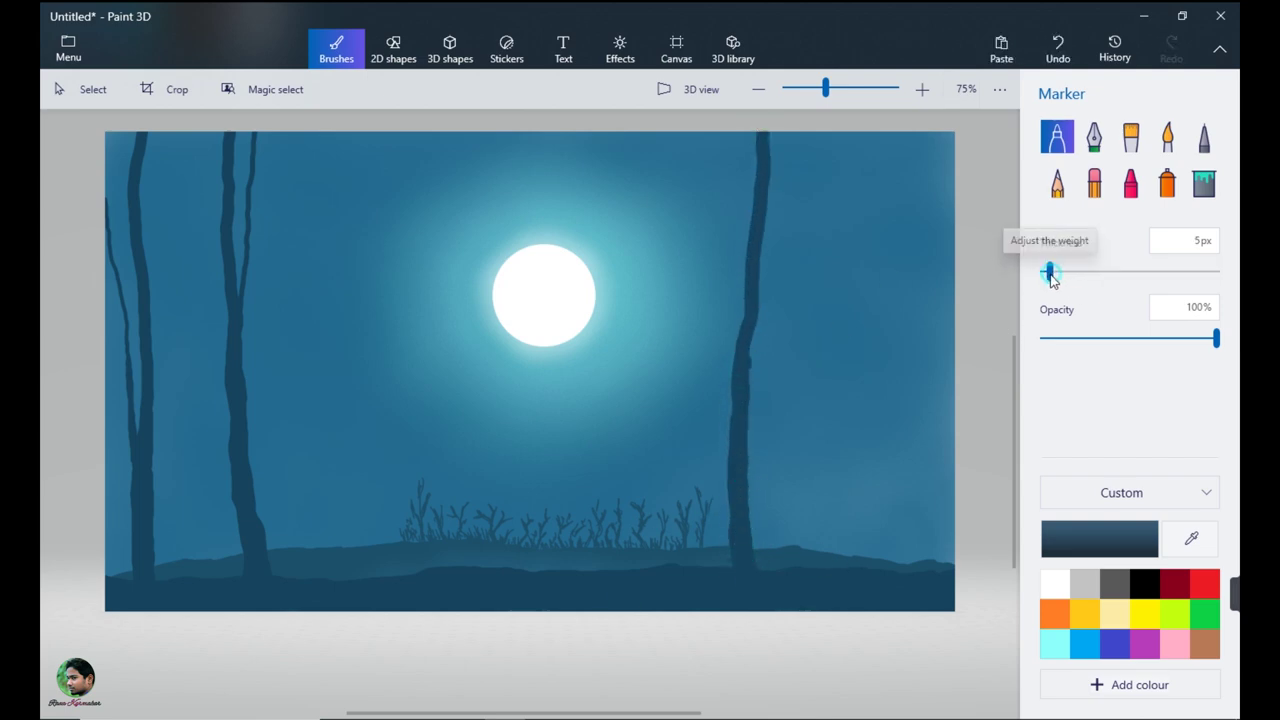
pyautogui.moveTo(735, 370)
pyautogui.mouseDown()
pyautogui.moveTo(720, 272)
pyautogui.moveTo(731, 229)
pyautogui.mouseUp()
# Draw a trunk near the canvas's right edge with a 20 px Marker, adding a 5 px branch and 2 px twigs.
pyautogui.moveTo(1046, 271); pyautogui.dragTo(1076, 271)
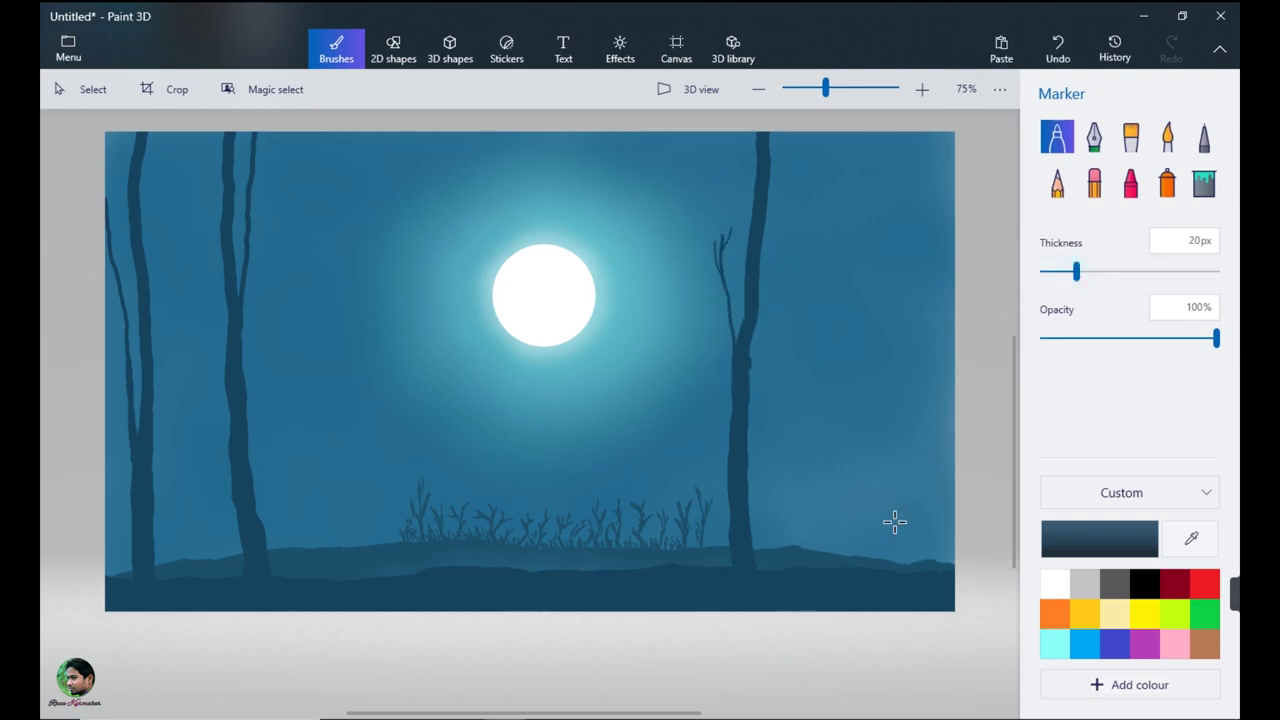
pyautogui.moveTo(884, 569)
pyautogui.mouseDown()
pyautogui.moveTo(900, 242)
pyautogui.moveTo(900, 520)
pyautogui.moveTo(898, 370)
pyautogui.mouseUp()
pyautogui.moveTo(1076, 271); pyautogui.dragTo(1049, 271)
pyautogui.moveTo(886, 435); pyautogui.dragTo(871, 136)
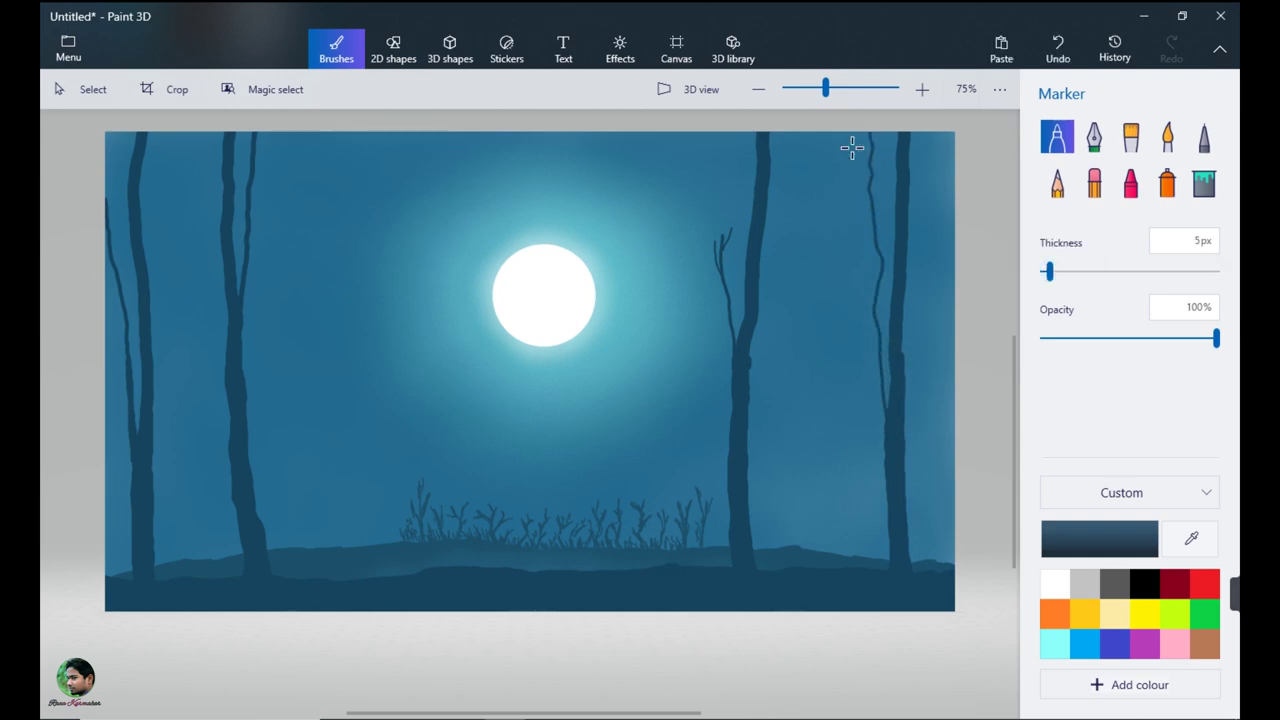
pyautogui.moveTo(1049, 271); pyautogui.dragTo(1044, 271)
pyautogui.moveTo(877, 337); pyautogui.dragTo(857, 232)
pyautogui.moveTo(885, 262); pyautogui.dragTo(867, 143)
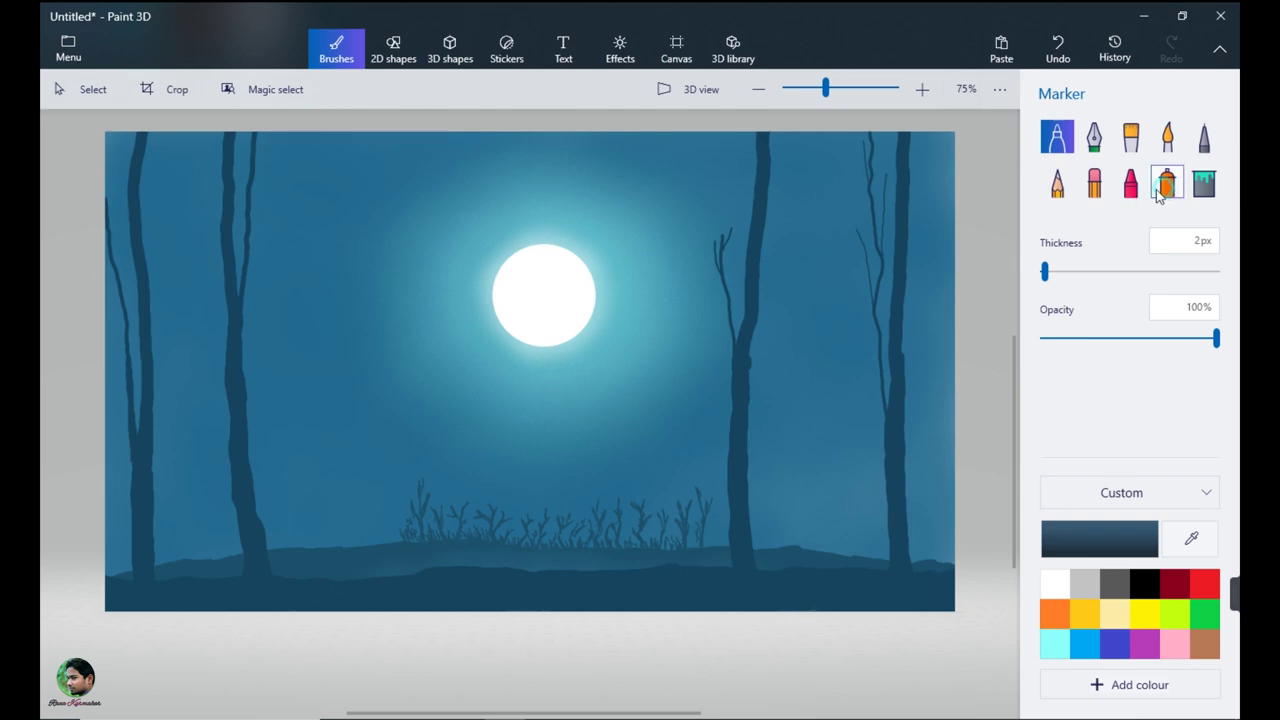
# Spray a faint lighter-blue mist over the middle of the darker ground layer at 102 px thickness and 2% opacity.
pyautogui.click(1161, 190)
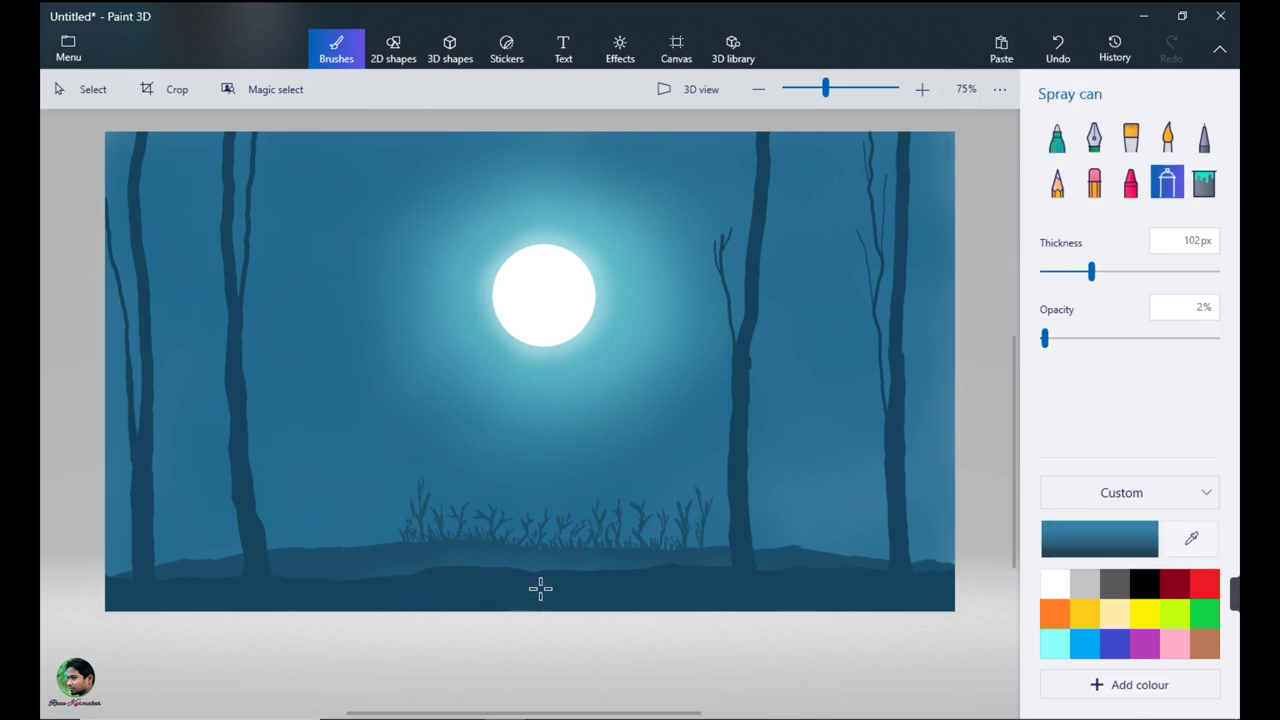
pyautogui.moveTo(673, 589)
pyautogui.mouseDown()
pyautogui.moveTo(442, 592)
pyautogui.moveTo(679, 588)
pyautogui.moveTo(531, 585)
pyautogui.mouseUp()
pyautogui.moveTo(721, 602); pyautogui.dragTo(531, 591)
# Outline the nearest ground edge across the full canvas width with a black 2 px Marker.
pyautogui.click(1057, 136)
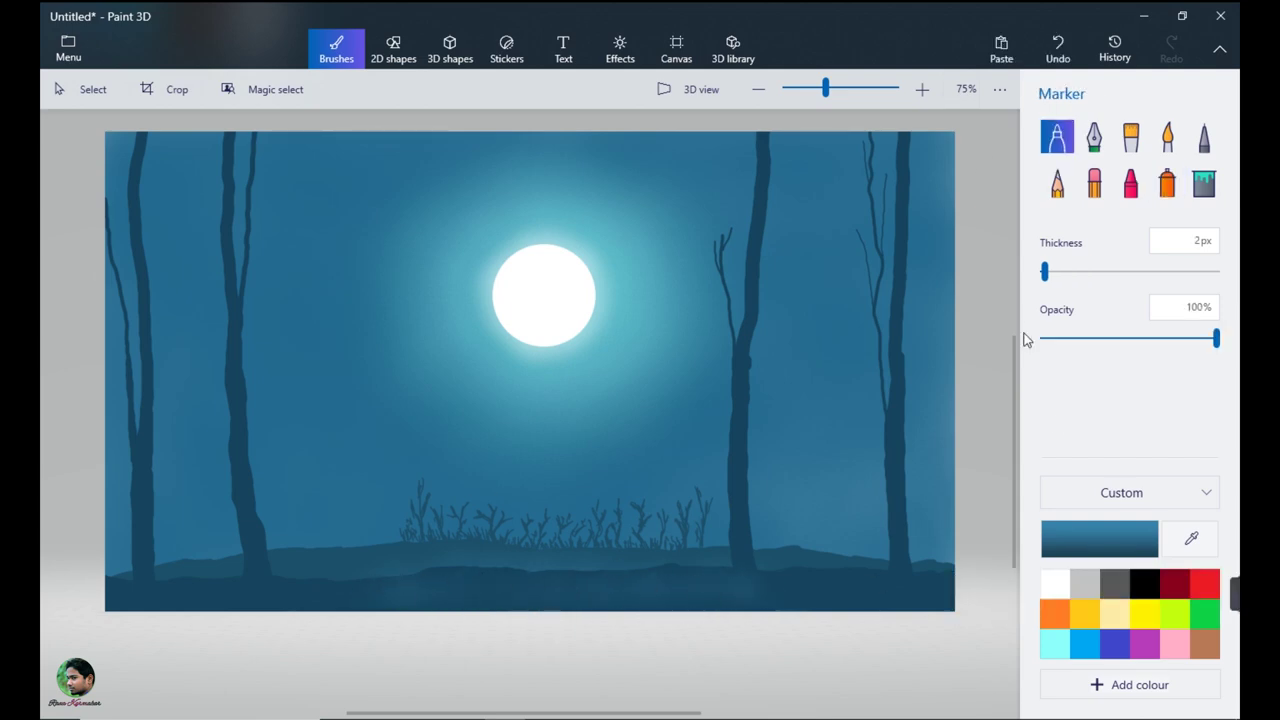
pyautogui.click(1145, 584)
pyautogui.moveTo(138, 598); pyautogui.dragTo(130, 586)
pyautogui.moveTo(346, 583); pyautogui.dragTo(952, 575)
# Fill the foreground ground below the black outline with an 8 px black Marker.
pyautogui.moveTo(1045, 271); pyautogui.dragTo(1056, 272)
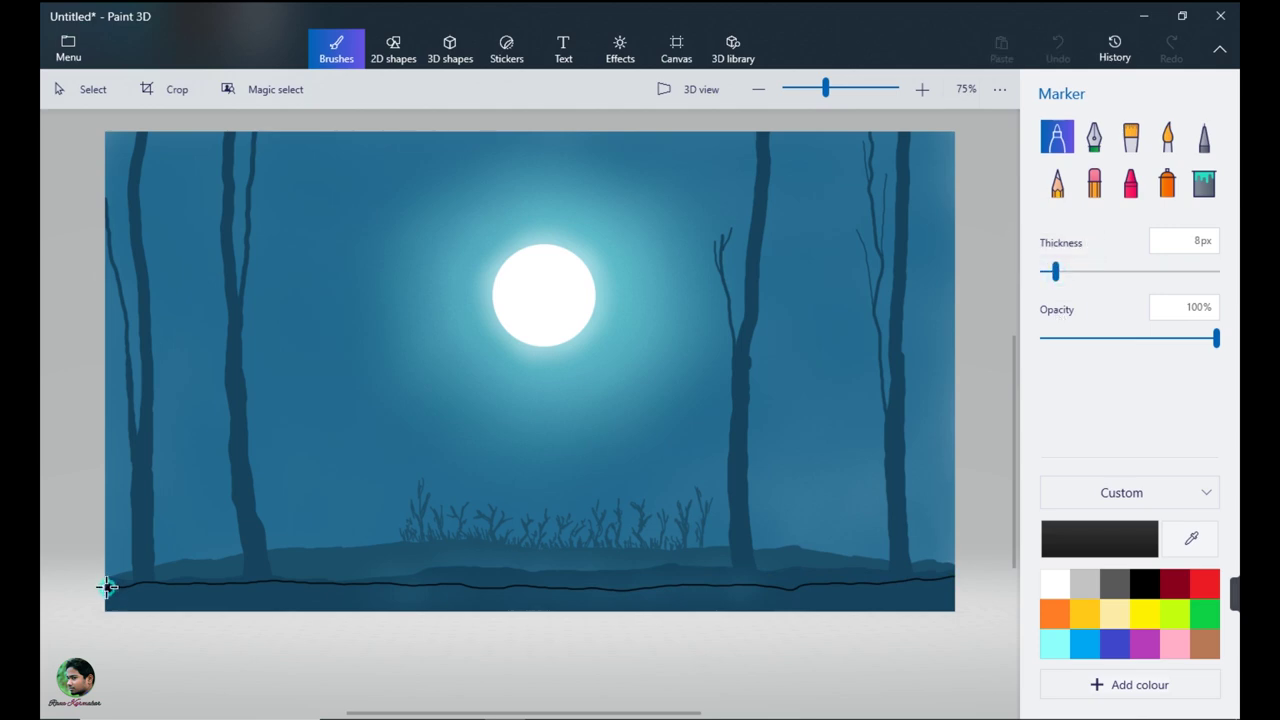
pyautogui.moveTo(187, 590); pyautogui.dragTo(396, 586)
pyautogui.moveTo(291, 589)
pyautogui.mouseDown()
pyautogui.moveTo(129, 597)
pyautogui.moveTo(183, 591)
pyautogui.mouseUp()
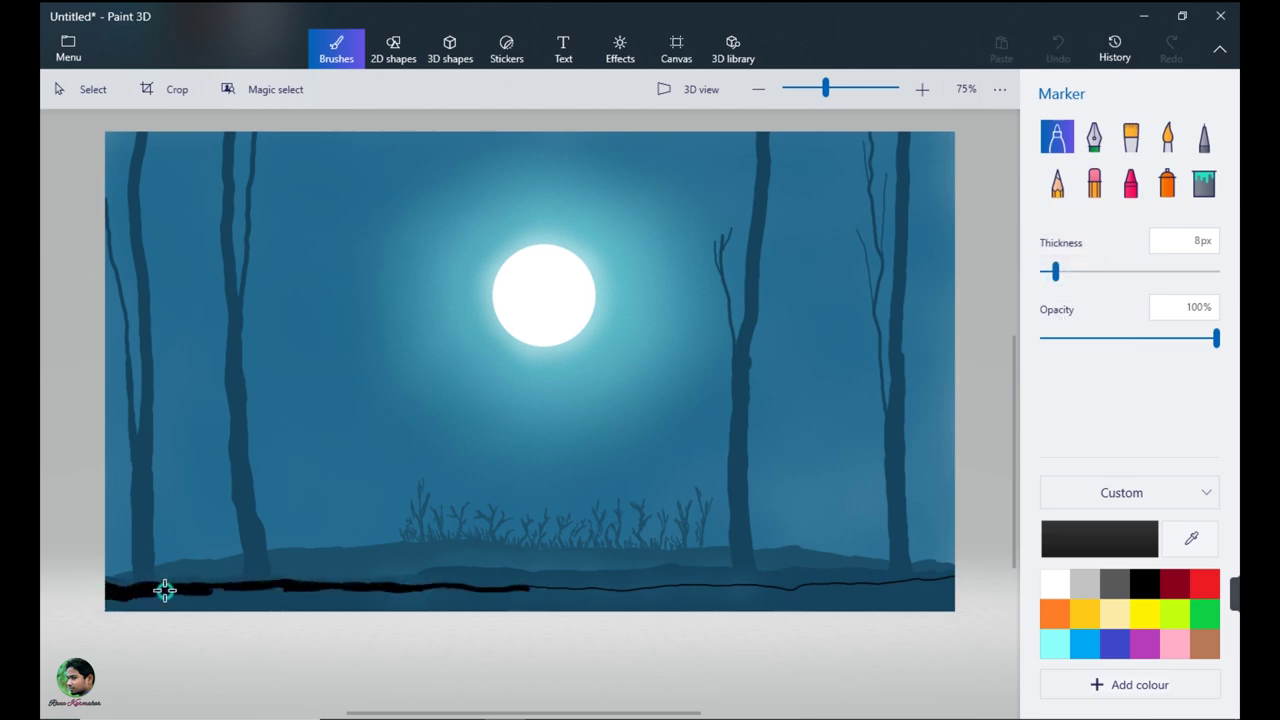
pyautogui.moveTo(271, 590); pyautogui.dragTo(291, 597)
pyautogui.moveTo(392, 596)
pyautogui.mouseDown()
pyautogui.moveTo(425, 599)
pyautogui.moveTo(128, 601)
pyautogui.moveTo(219, 602)
pyautogui.mouseUp()
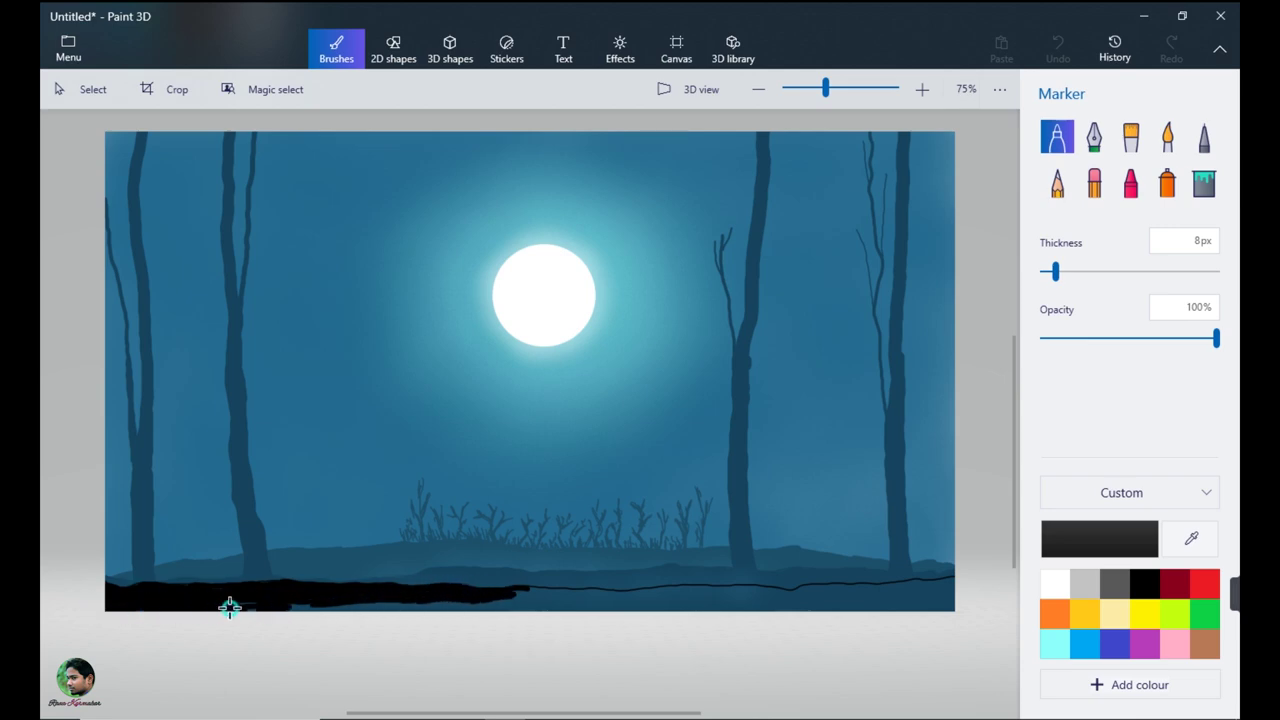
pyautogui.moveTo(343, 607)
pyautogui.mouseDown()
pyautogui.moveTo(691, 591)
pyautogui.moveTo(654, 603)
pyautogui.moveTo(738, 603)
pyautogui.moveTo(729, 586)
pyautogui.moveTo(763, 597)
pyautogui.moveTo(745, 608)
pyautogui.mouseUp()
pyautogui.moveTo(852, 587)
pyautogui.mouseDown()
pyautogui.moveTo(900, 594)
pyautogui.moveTo(820, 609)
pyautogui.moveTo(930, 587)
pyautogui.moveTo(911, 603)
pyautogui.moveTo(952, 601)
pyautogui.mouseUp()
# Draw a tall black tree between the left blue trunks and the moon, adding a thin branch and 2 px twigs.
pyautogui.moveTo(1055, 271); pyautogui.dragTo(1073, 271)
pyautogui.moveTo(345, 586)
pyautogui.mouseDown()
pyautogui.moveTo(339, 288)
pyautogui.moveTo(338, 573)
pyautogui.mouseUp()
pyautogui.moveTo(333, 456)
pyautogui.mouseDown()
pyautogui.moveTo(335, 352)
pyautogui.moveTo(382, 217)
pyautogui.mouseUp()
pyautogui.moveTo(1049, 272); pyautogui.dragTo(1045, 272)
pyautogui.moveTo(376, 256); pyautogui.dragTo(402, 230)
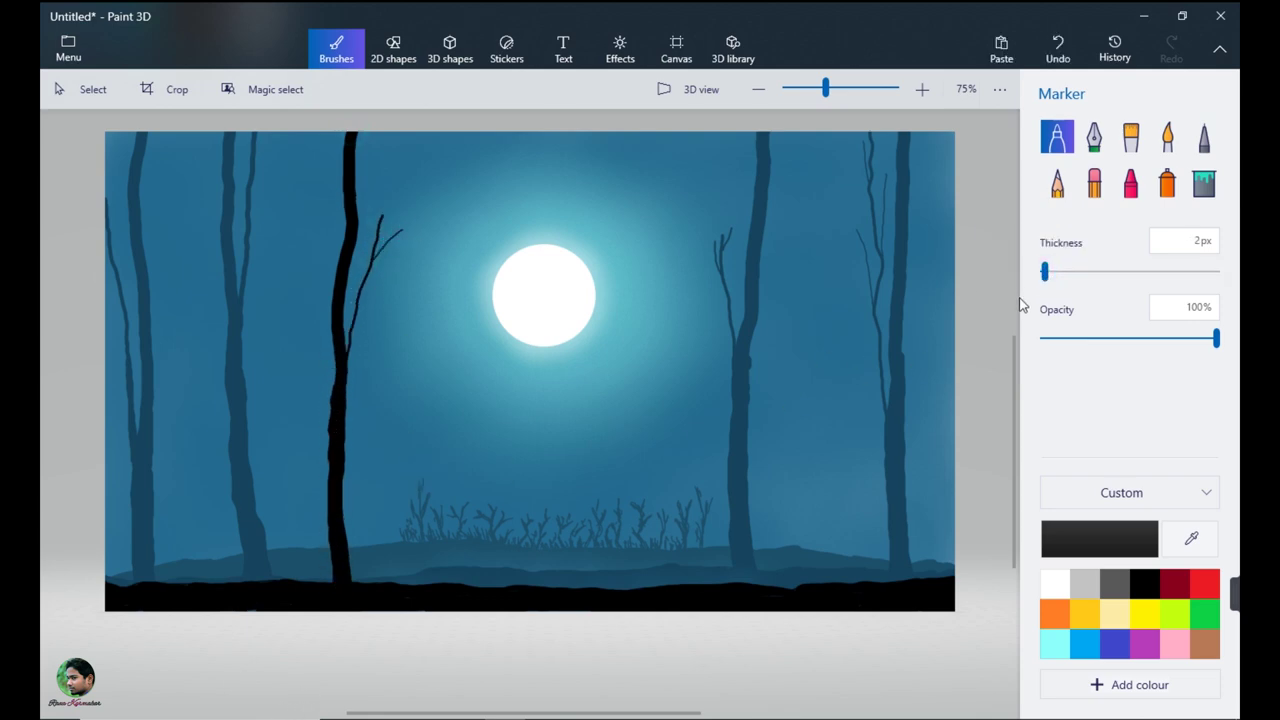
# Add a thin black branch with an upper fork to the moon-facing black tree, rising along the left side of its trunk.
pyautogui.moveTo(331, 292); pyautogui.dragTo(322, 122)
pyautogui.moveTo(1045, 271); pyautogui.dragTo(1047, 271)
pyautogui.moveTo(320, 171); pyautogui.dragTo(299, 124)
# Draw a second tall black tree left of the first, with a 6 px forked branch reaching diagonally across the first trunk.
pyautogui.moveTo(1047, 271); pyautogui.dragTo(1080, 271)
pyautogui.moveTo(271, 591)
pyautogui.mouseDown()
pyautogui.moveTo(279, 122)
pyautogui.moveTo(275, 524)
pyautogui.moveTo(268, 378)
pyautogui.mouseUp()
pyautogui.press('Left')
pyautogui.press('Left')
pyautogui.press('Left')
pyautogui.press('Left')
pyautogui.press('Left')
pyautogui.press('Left')
pyautogui.press('Left')
pyautogui.press('Left')
pyautogui.press('Left')
pyautogui.press('Left')
pyautogui.press('Left')
pyautogui.press('Left')
pyautogui.press('Left')
pyautogui.press('Left')
pyautogui.press('Left')
pyautogui.press('Left')
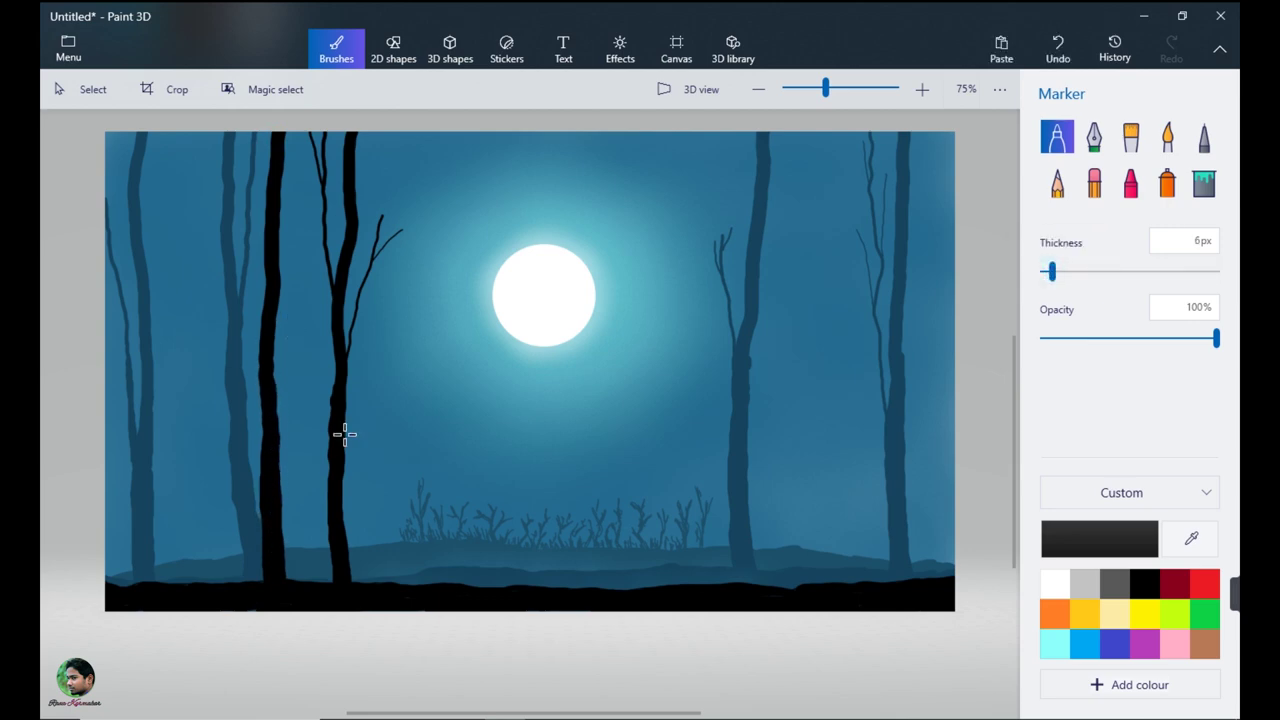
pyautogui.moveTo(274, 324)
pyautogui.mouseDown()
pyautogui.moveTo(303, 285)
pyautogui.moveTo(368, 133)
pyautogui.mouseUp()
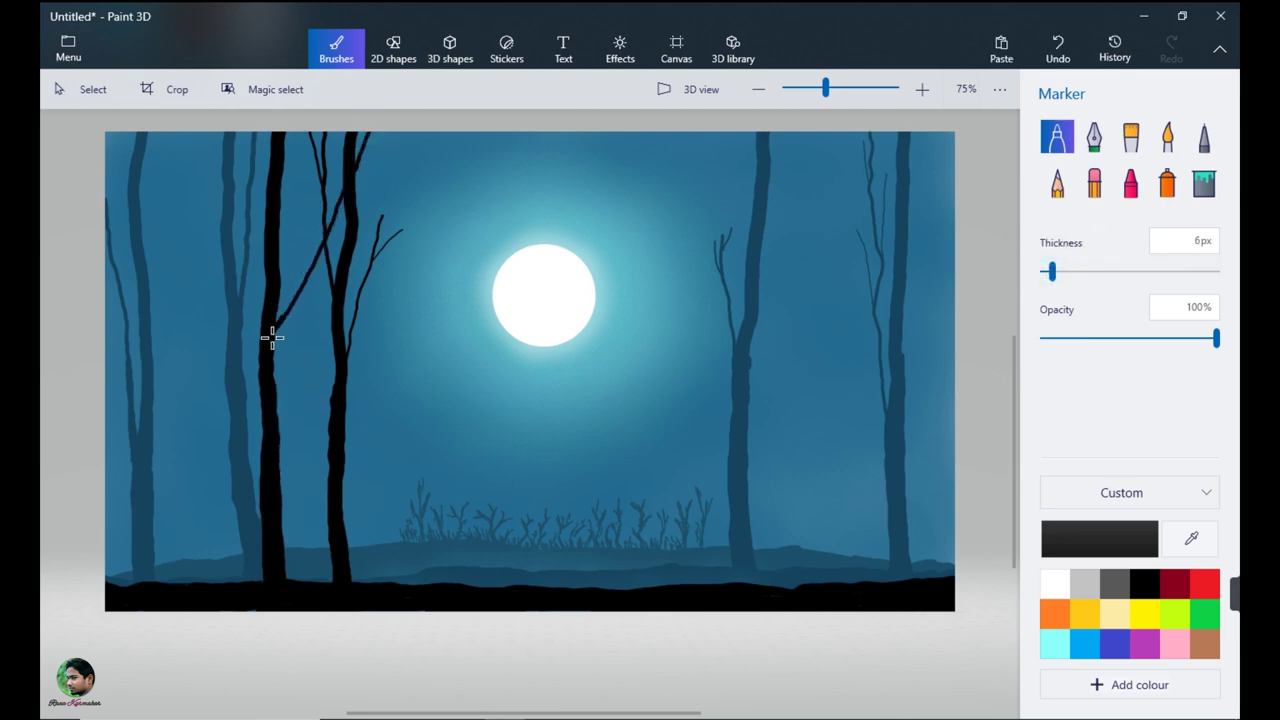
pyautogui.moveTo(327, 237); pyautogui.dragTo(382, 180)
# Draw a third full-height black trunk farther left, between the two faded blue trees, with the Marker at 25 px.
pyautogui.moveTo(181, 573); pyautogui.dragTo(182, 272)
pyautogui.hotkey('ctrl', 'z')
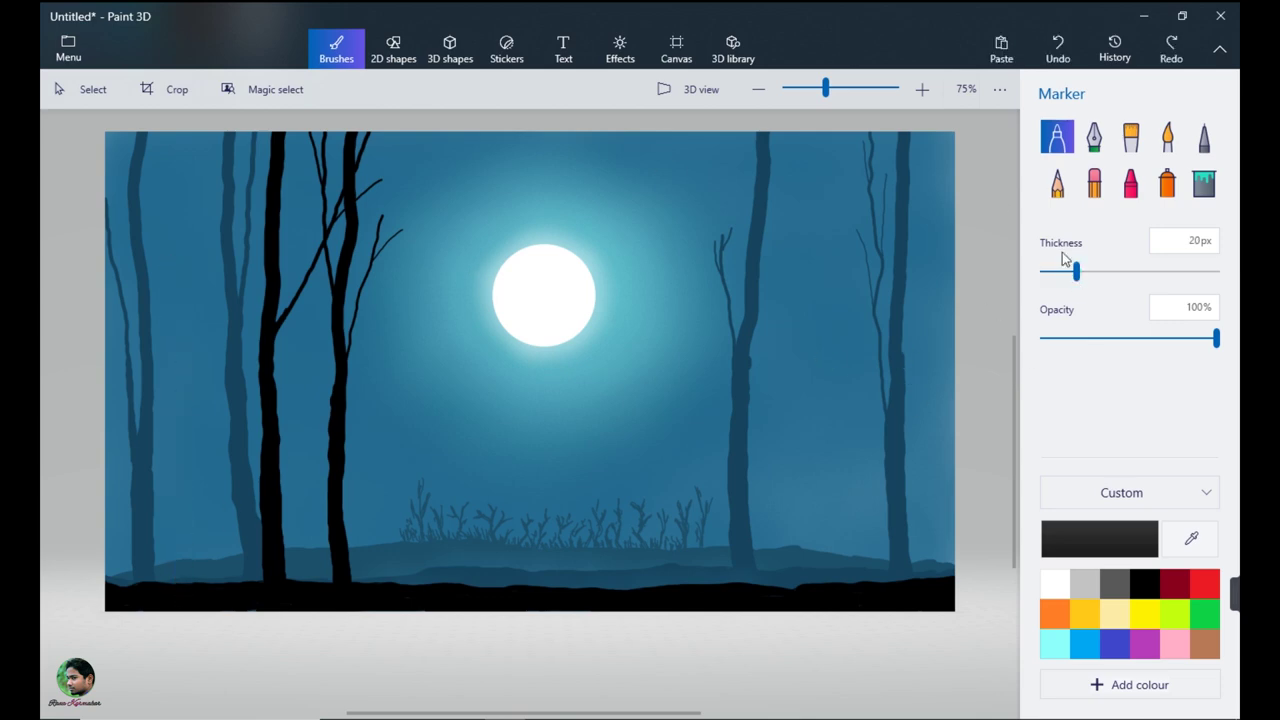
pyautogui.moveTo(182, 573)
pyautogui.mouseDown()
pyautogui.moveTo(171, 303)
pyautogui.moveTo(188, 132)
pyautogui.mouseUp()
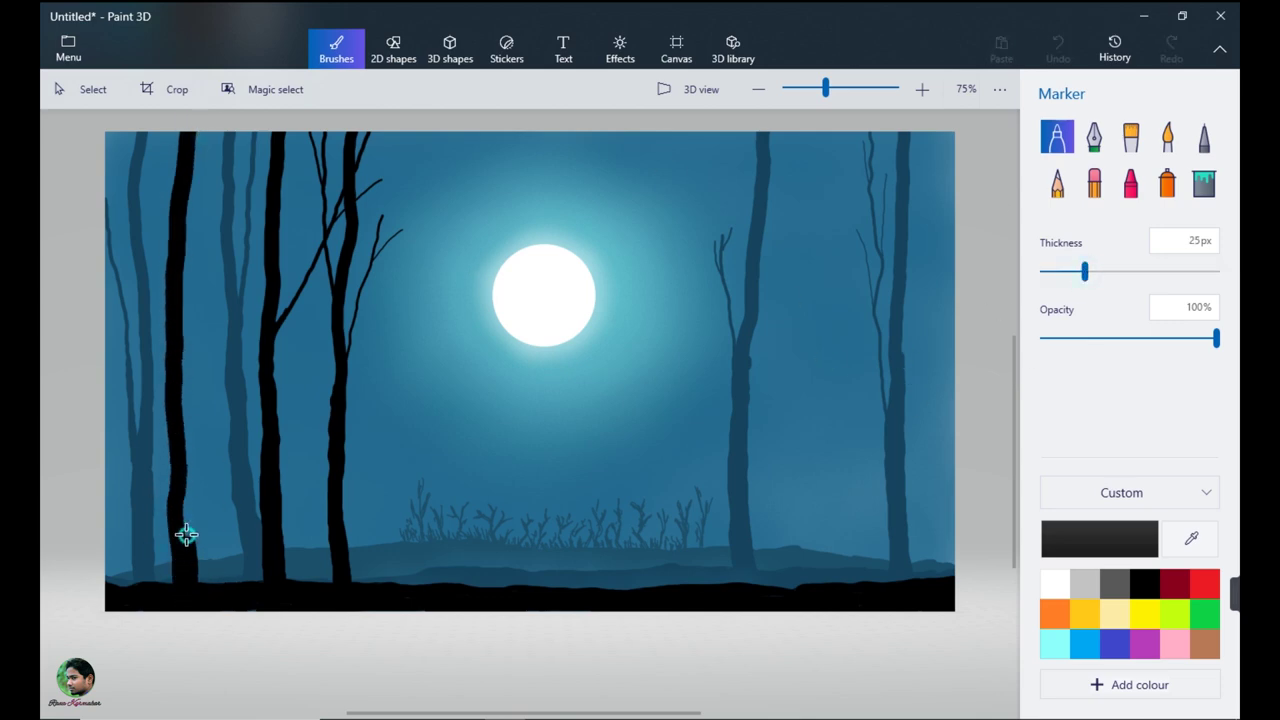
# Add a long thin branch rising from the right side of the third black trunk, with a 4 px side twig.
pyautogui.moveTo(1085, 271); pyautogui.dragTo(1052, 271)
pyautogui.moveTo(181, 426); pyautogui.dragTo(225, 134)
pyautogui.moveTo(1050, 272); pyautogui.dragTo(1046, 272)
pyautogui.moveTo(205, 290); pyautogui.dragTo(235, 228)
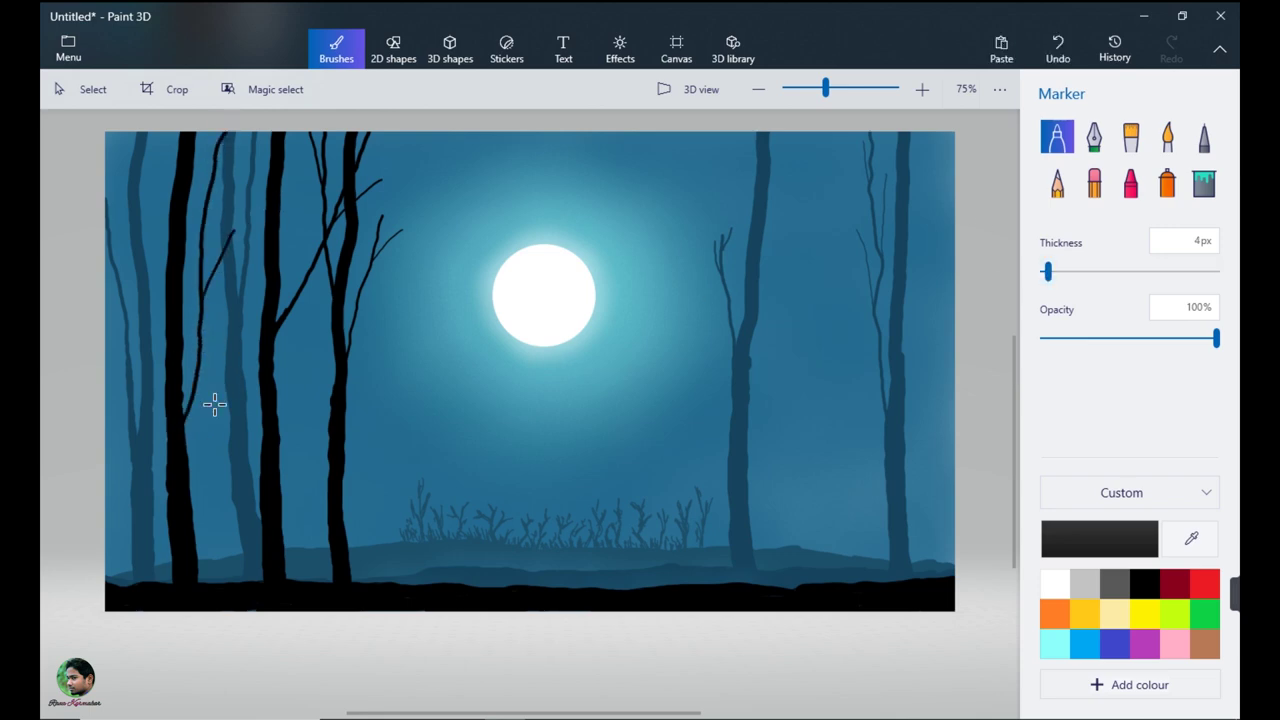
pyautogui.moveTo(188, 406)
pyautogui.mouseDown()
pyautogui.moveTo(183, 449)
pyautogui.moveTo(200, 366)
pyautogui.mouseUp()
# Draw a 25 px black trunk along the canvas's left edge and fill the gap beside its outer side.
pyautogui.moveTo(1045, 271); pyautogui.dragTo(1085, 271)
pyautogui.moveTo(114, 590); pyautogui.dragTo(122, 135)
pyautogui.moveTo(105, 446); pyautogui.dragTo(106, 485)
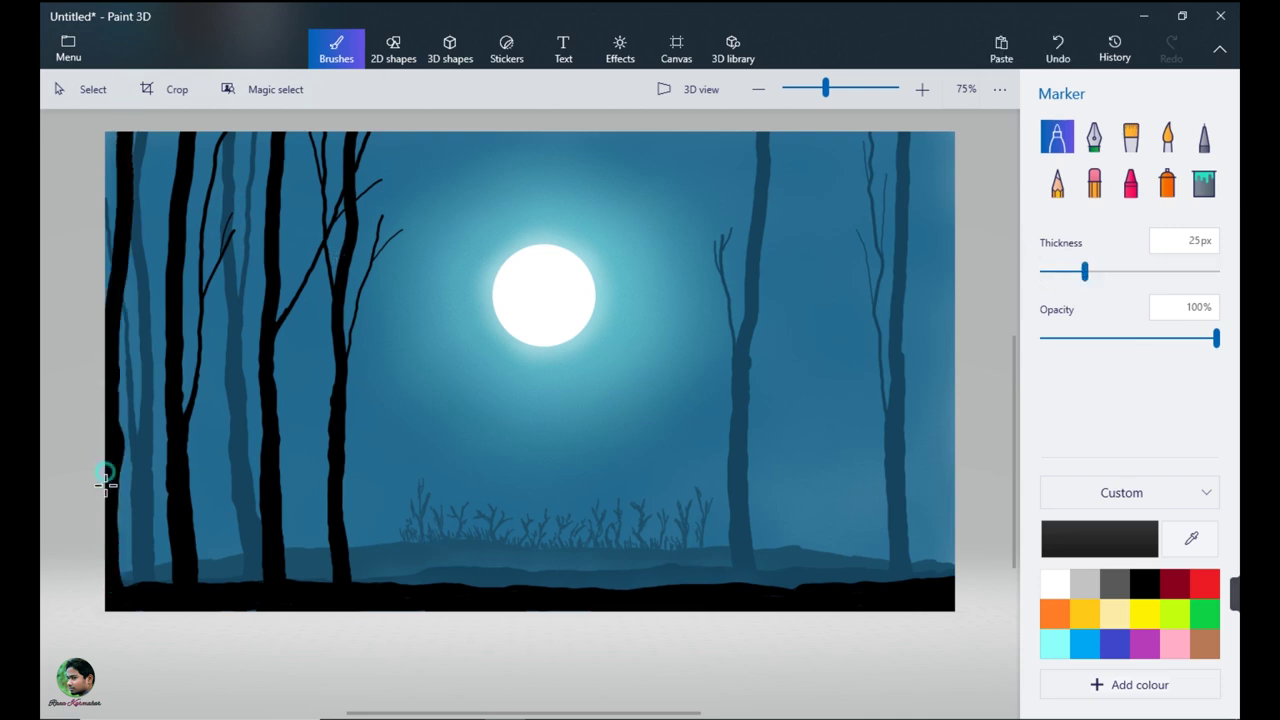
# Draw a tall black tree just right of the blue tree on the moon's right, with a thin branch on its moon-facing side.
pyautogui.moveTo(1085, 271)
pyautogui.mouseDown()
pyautogui.moveTo(1050, 276)
pyautogui.moveTo(1078, 278)
pyautogui.mouseUp()
pyautogui.moveTo(786, 581)
pyautogui.mouseDown()
pyautogui.moveTo(789, 400)
pyautogui.moveTo(787, 540)
pyautogui.mouseUp()
pyautogui.moveTo(1080, 272); pyautogui.dragTo(1046, 272)
pyautogui.moveTo(778, 362); pyautogui.dragTo(770, 179)
pyautogui.moveTo(773, 325)
pyautogui.mouseDown()
pyautogui.moveTo(771, 271)
pyautogui.moveTo(779, 363)
pyautogui.mouseUp()
# Draw another black tree to its right, with a leaning trunk, a slender upper limb and a small side twig.
pyautogui.moveTo(1046, 271); pyautogui.dragTo(1077, 271)
pyautogui.moveTo(848, 578)
pyautogui.mouseDown()
pyautogui.moveTo(822, 425)
pyautogui.moveTo(876, 134)
pyautogui.mouseUp()
pyautogui.press('[')
pyautogui.press('[')
pyautogui.moveTo(841, 284); pyautogui.dragTo(866, 229)
pyautogui.press('[')
# Draw a black tree near the canvas's right edge, with a thin branch reaching up along that edge.
pyautogui.moveTo(912, 590); pyautogui.dragTo(948, 132)
pyautogui.moveTo(943, 551)
pyautogui.mouseDown()
pyautogui.moveTo(926, 406)
pyautogui.moveTo(954, 252)
pyautogui.mouseUp()
pyautogui.press('[')
pyautogui.press('[')
# Draw a thick curved black trunk in the gap between the two rightmost black trees.
pyautogui.click(1054, 273)
pyautogui.click(1044, 273)
pyautogui.click(1080, 273)
pyautogui.moveTo(884, 587)
pyautogui.mouseDown()
pyautogui.moveTo(886, 132)
pyautogui.moveTo(891, 551)
pyautogui.moveTo(876, 430)
pyautogui.mouseUp()
# Draw black 3 px grass tufts and fern leaves around the bases of the left and right black tree groups.
pyautogui.click(1046, 271)
pyautogui.moveTo(230, 527)
pyautogui.mouseDown()
pyautogui.moveTo(237, 549)
pyautogui.moveTo(220, 546)
pyautogui.moveTo(256, 549)
pyautogui.moveTo(255, 568)
pyautogui.moveTo(303, 537)
pyautogui.moveTo(286, 543)
pyautogui.moveTo(294, 577)
pyautogui.mouseUp()
pyautogui.moveTo(140, 580)
pyautogui.mouseDown()
pyautogui.moveTo(160, 537)
pyautogui.moveTo(134, 574)
pyautogui.moveTo(162, 548)
pyautogui.moveTo(194, 543)
pyautogui.moveTo(220, 580)
pyautogui.moveTo(258, 572)
pyautogui.mouseUp()
pyautogui.moveTo(146, 580); pyautogui.dragTo(128, 562)
pyautogui.moveTo(315, 580)
pyautogui.mouseDown()
pyautogui.moveTo(357, 552)
pyautogui.moveTo(363, 565)
pyautogui.mouseUp()
pyautogui.moveTo(756, 575); pyautogui.dragTo(744, 576)
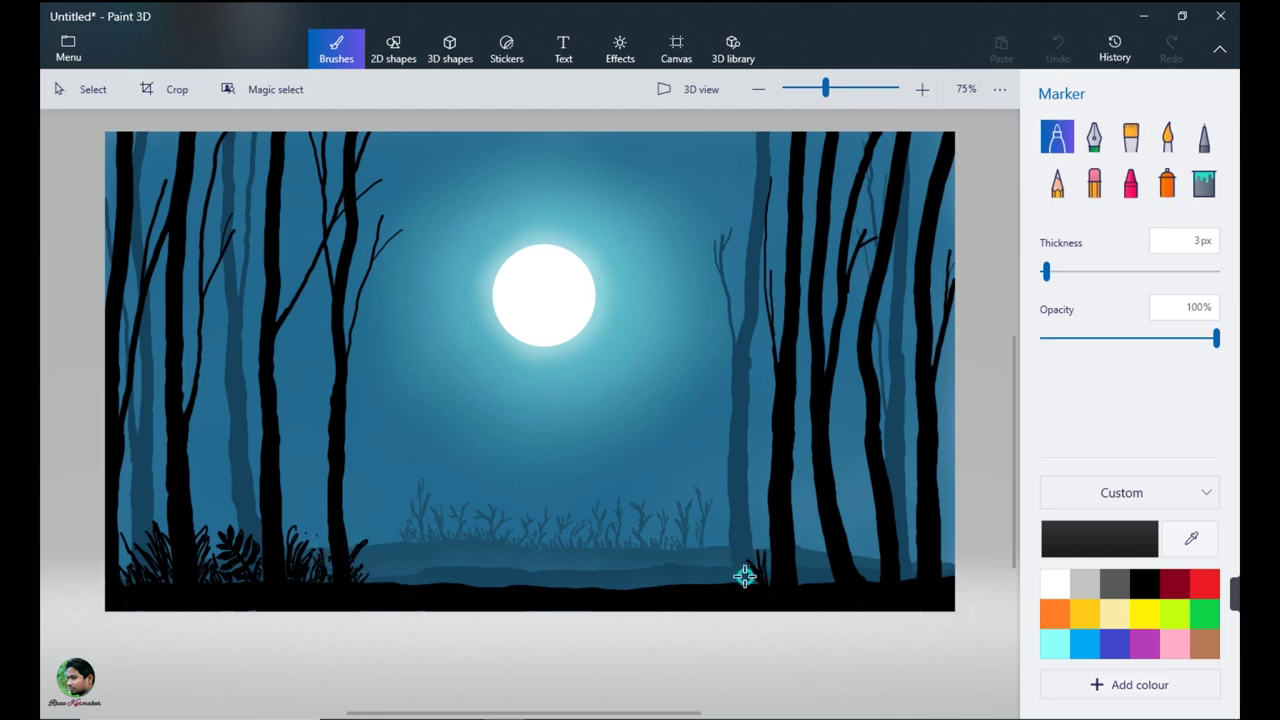
pyautogui.moveTo(803, 548)
pyautogui.mouseDown()
pyautogui.moveTo(819, 581)
pyautogui.moveTo(865, 544)
pyautogui.moveTo(907, 577)
pyautogui.moveTo(993, 588)
pyautogui.mouseUp()
# Choose the Pixel pen for the lower-right corner of the painting and mix a dark blue, hex 123d53, from a sampled canvas colour.
pyautogui.click(922, 89)
pyautogui.moveTo(524, 713); pyautogui.dragTo(692, 713)
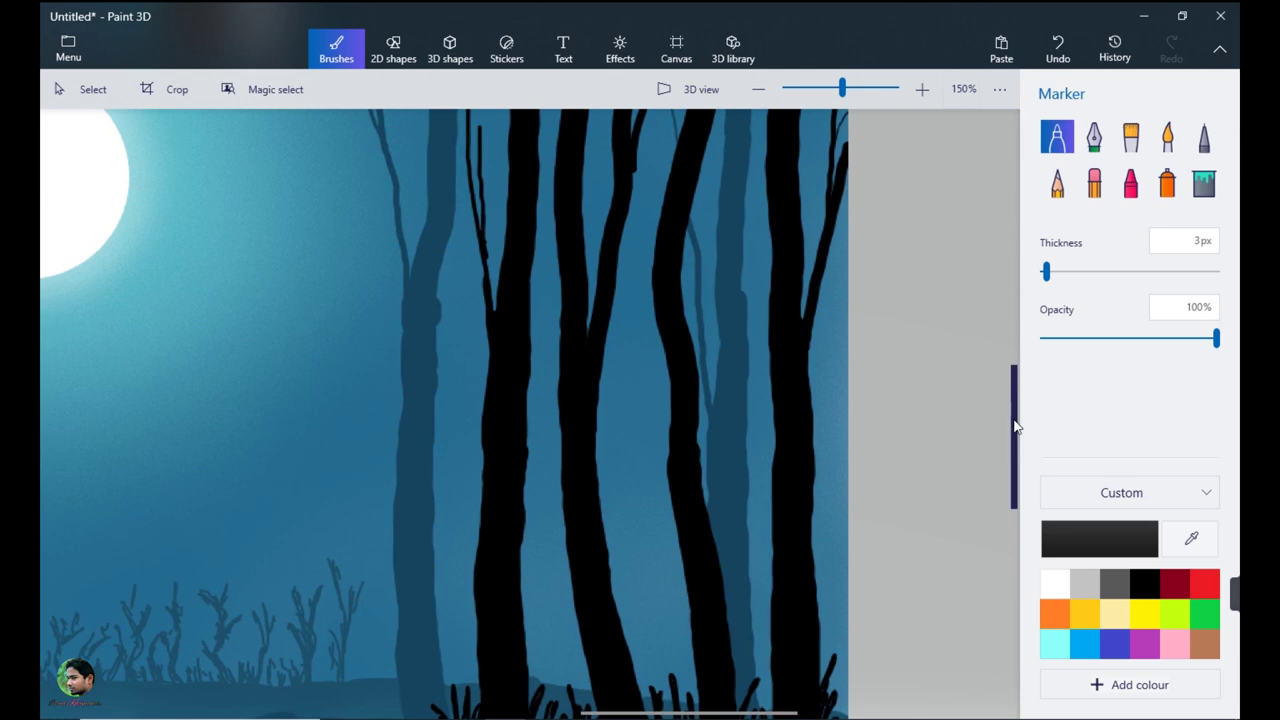
pyautogui.moveTo(1014, 434); pyautogui.dragTo(1014, 511)
pyautogui.click(1204, 138)
pyautogui.click(1190, 539)
pyautogui.click(644, 325)
pyautogui.click(1045, 533)
pyautogui.click(660, 374)
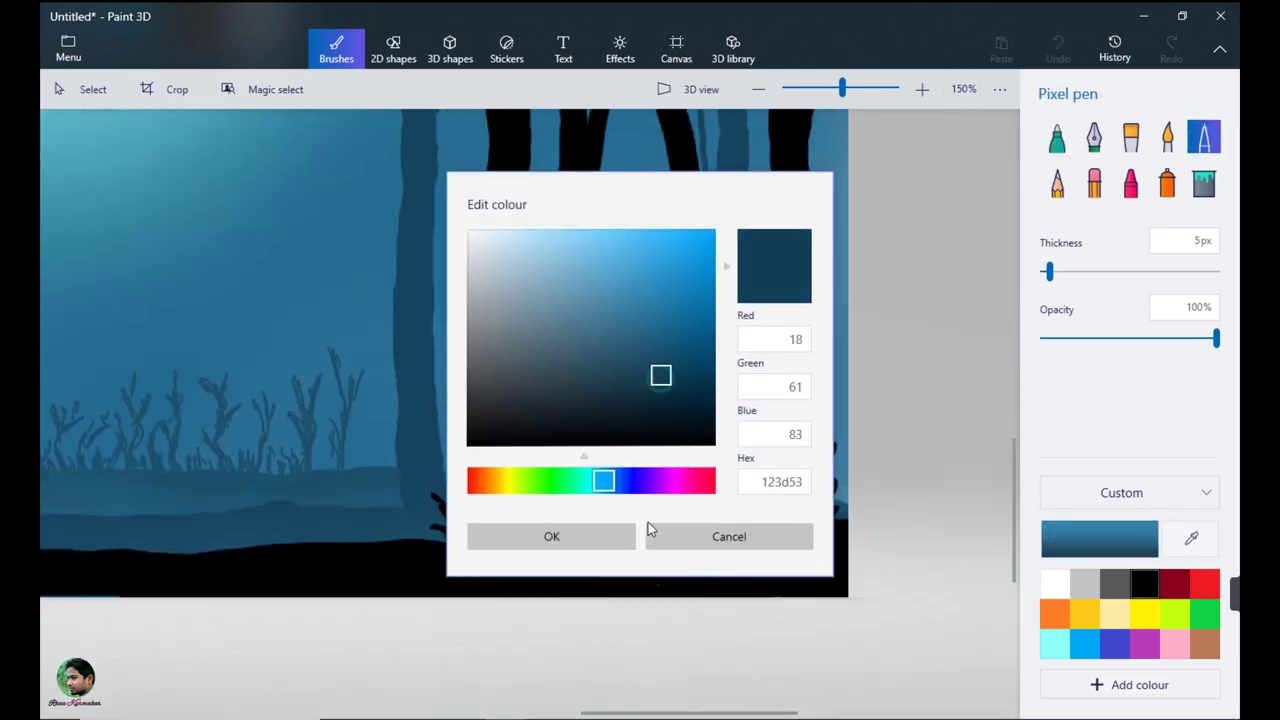
pyautogui.click(551, 537)
# Sign the painting in the black ground at the canvas's lower-right corner with a 1 px Pixel pen.
pyautogui.moveTo(1050, 271); pyautogui.dragTo(1042, 271)
pyautogui.moveTo(777, 570); pyautogui.dragTo(831, 573)
pyautogui.moveTo(800, 588); pyautogui.dragTo(848, 575)
pyautogui.scroll(-3, 908, 547)
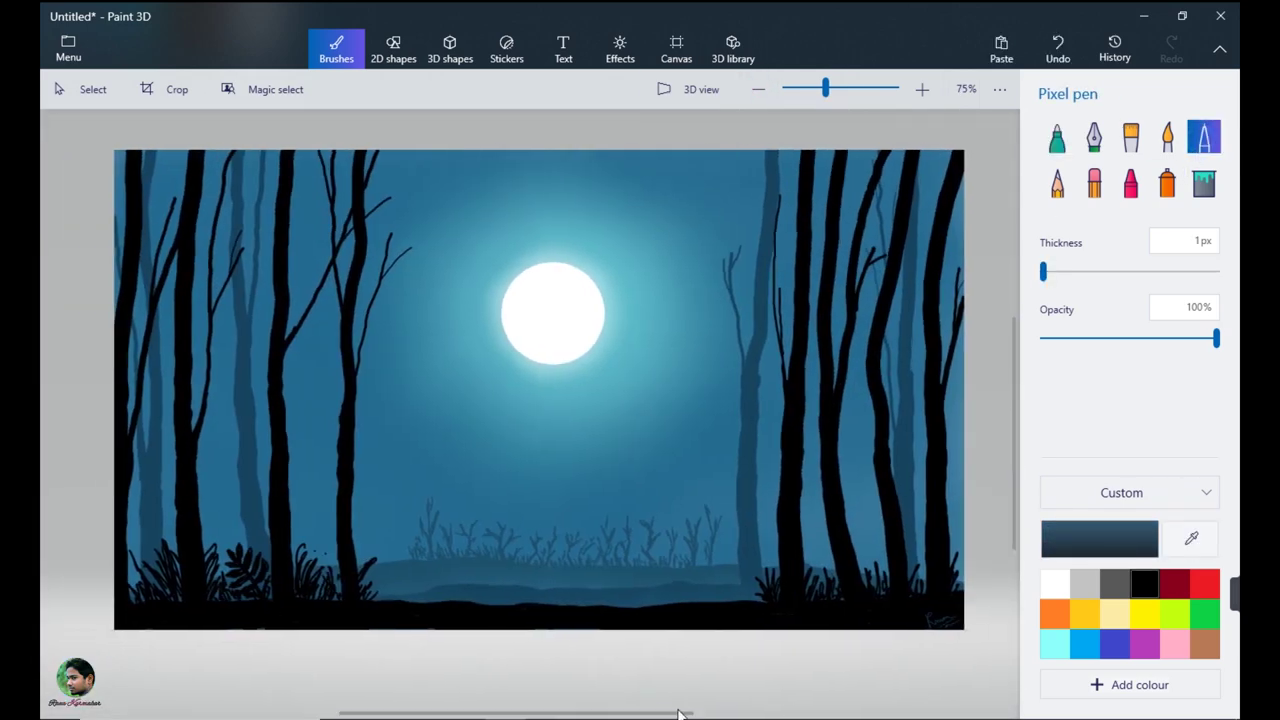
# Sample the distant bushes' blue and draw fine 1 px grass and twigs among them and behind the trees on both sides.
pyautogui.click(1190, 538)
pyautogui.click(421, 550)
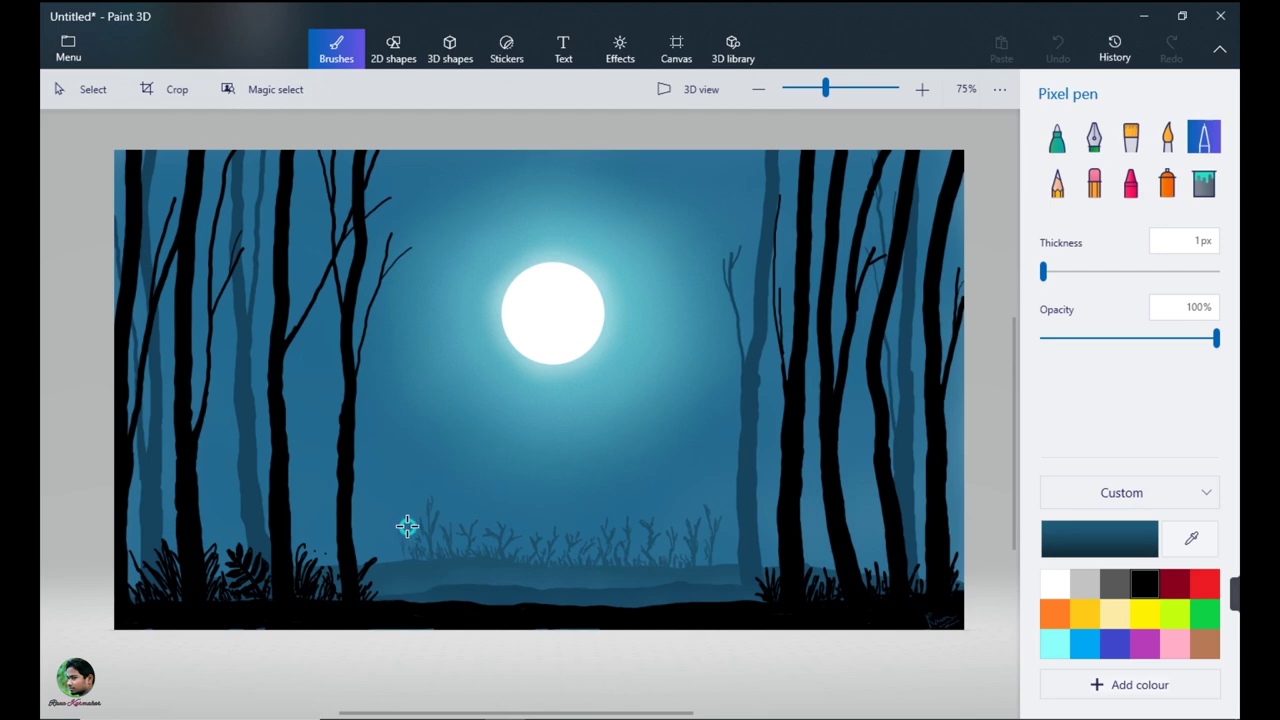
pyautogui.moveTo(380, 560)
pyautogui.mouseDown()
pyautogui.moveTo(370, 532)
pyautogui.moveTo(322, 546)
pyautogui.mouseUp()
pyautogui.moveTo(527, 553); pyautogui.dragTo(520, 520)
pyautogui.moveTo(680, 562); pyautogui.dragTo(682, 536)
pyautogui.moveTo(764, 558)
pyautogui.mouseDown()
pyautogui.moveTo(768, 528)
pyautogui.moveTo(861, 537)
pyautogui.mouseUp()
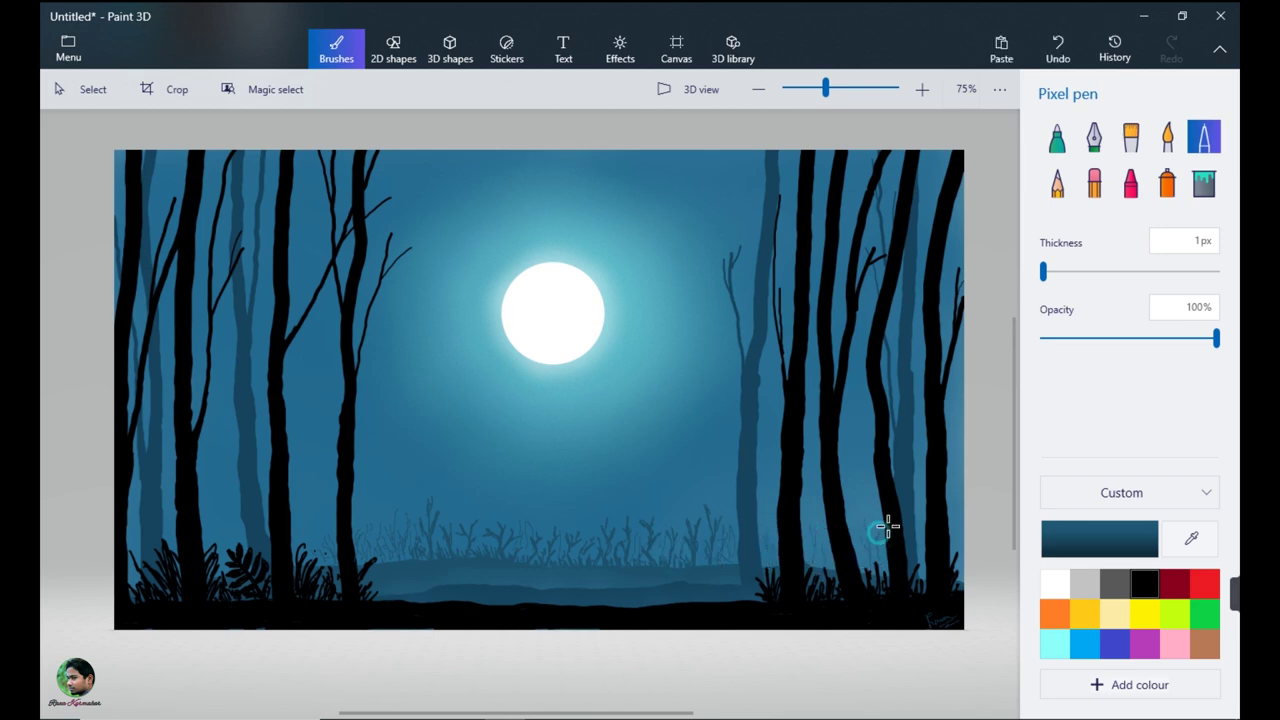
pyautogui.moveTo(308, 538); pyautogui.dragTo(306, 501)
# Sample the blue of the middle ground and draw fine 1 px grass blades across its surface between the tree groups.
pyautogui.click(1190, 539)
pyautogui.click(508, 595)
pyautogui.moveTo(493, 573)
pyautogui.mouseDown()
pyautogui.moveTo(503, 560)
pyautogui.moveTo(545, 590)
pyautogui.mouseUp()
pyautogui.moveTo(402, 579); pyautogui.dragTo(394, 593)
pyautogui.moveTo(420, 566); pyautogui.dragTo(420, 580)
pyautogui.moveTo(454, 567); pyautogui.dragTo(454, 575)
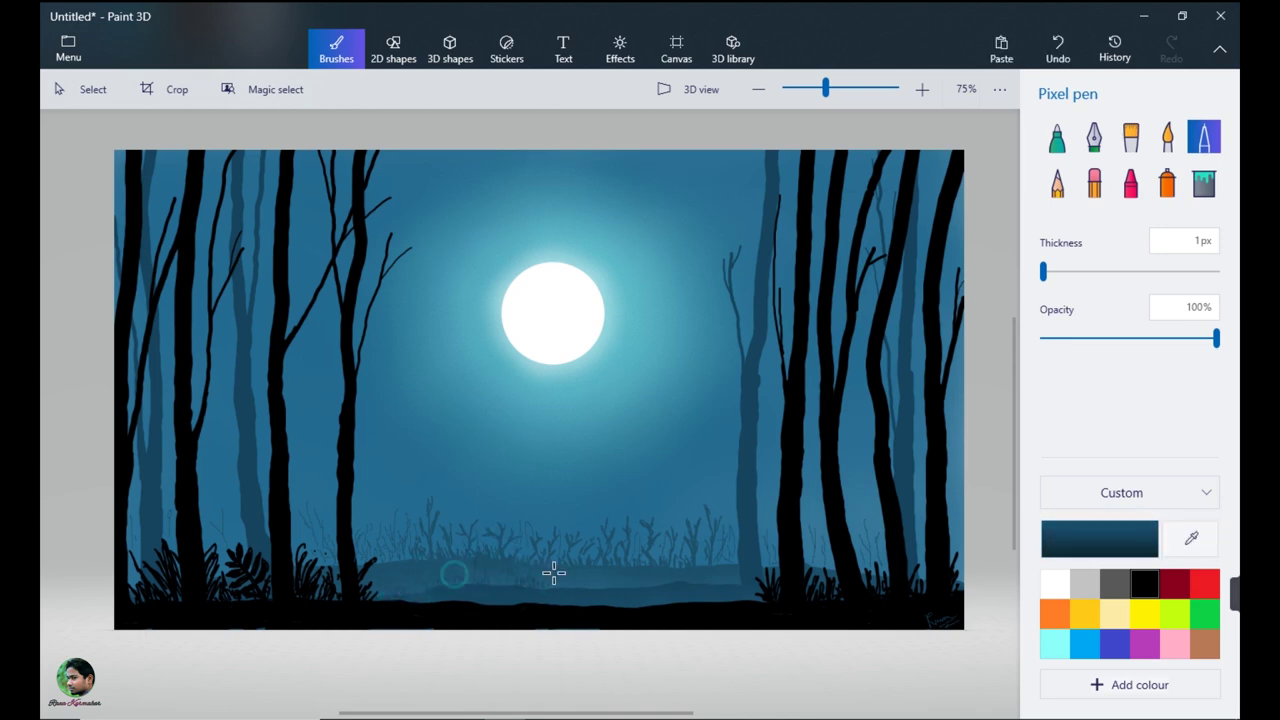
pyautogui.moveTo(726, 575); pyautogui.dragTo(670, 588)
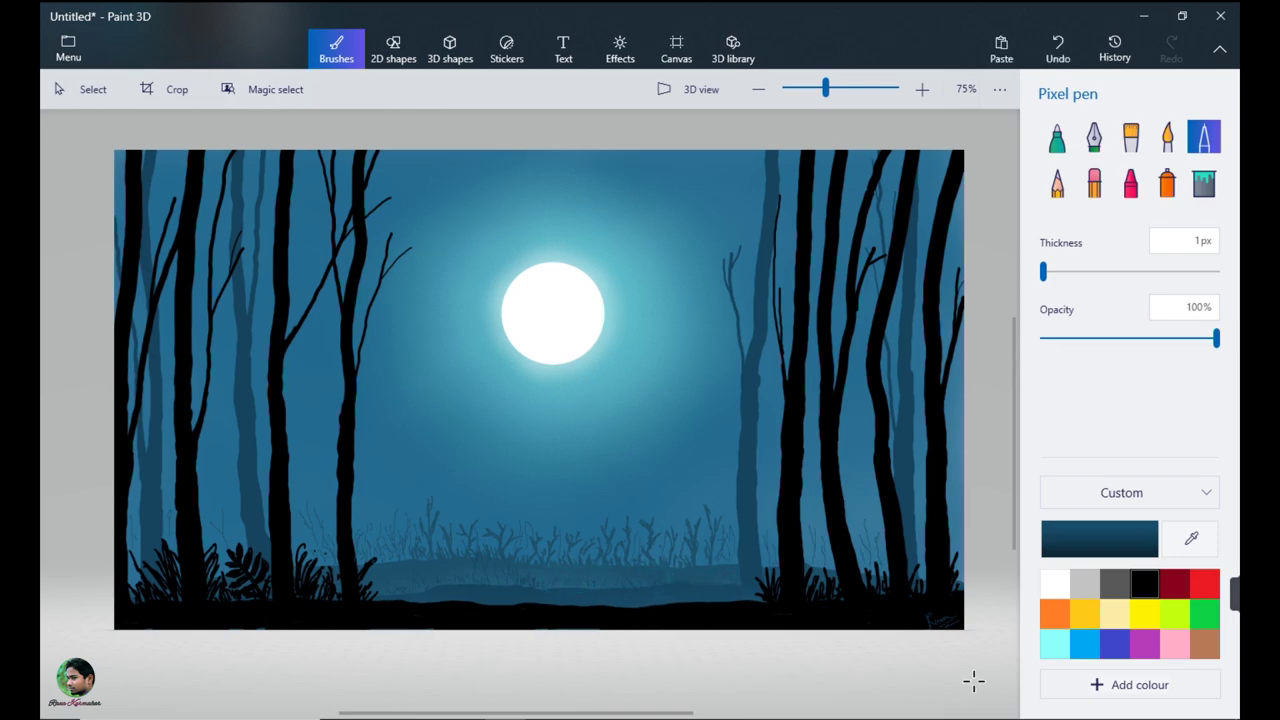